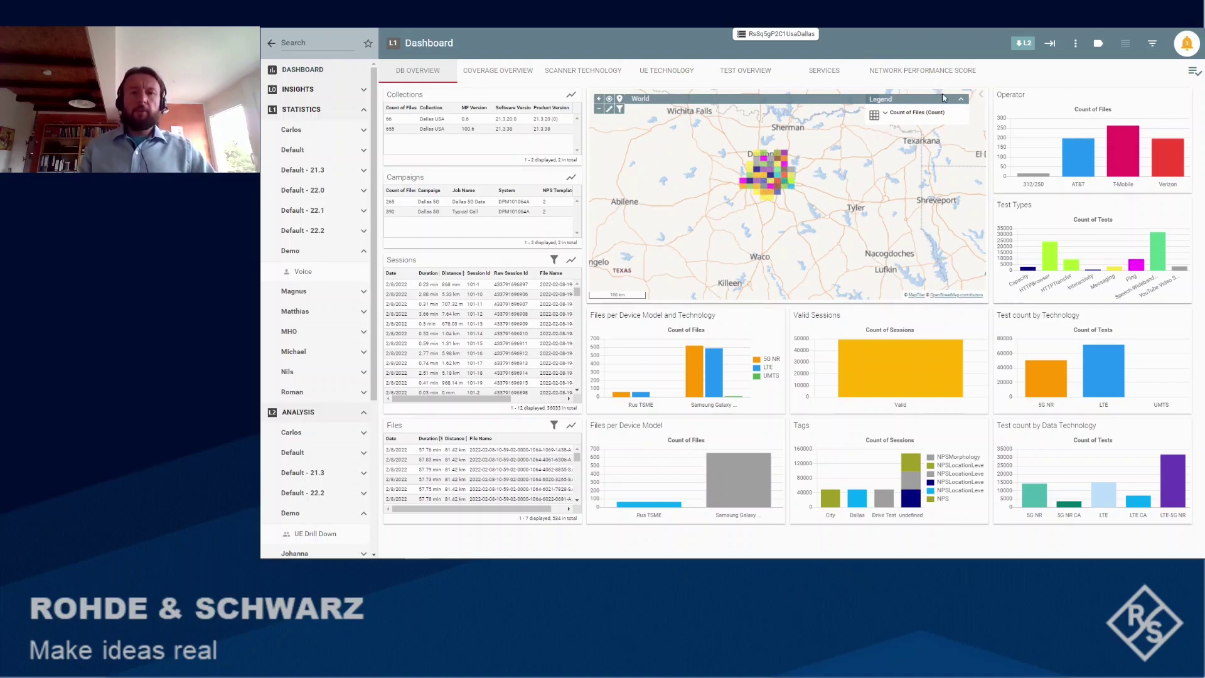
Review the Network Performance Score dashboard, from the overall operator scores to the voice and data KPI breakdown
left_click(926, 72)
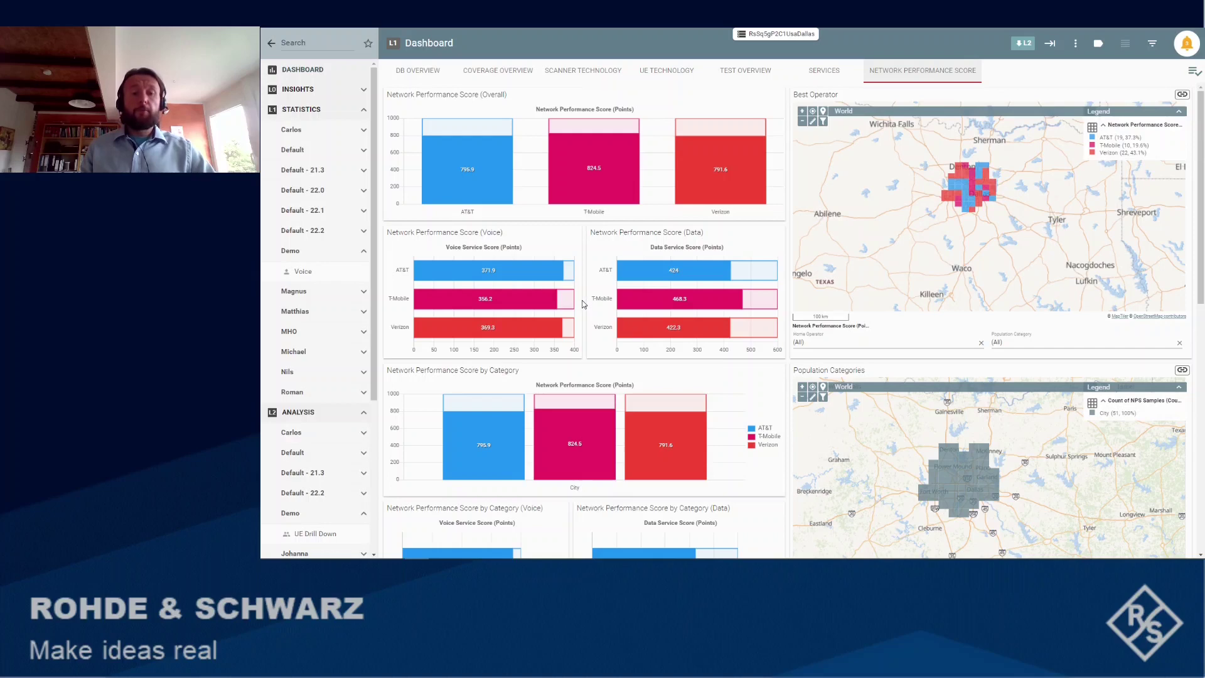
mouse_move(580, 305)
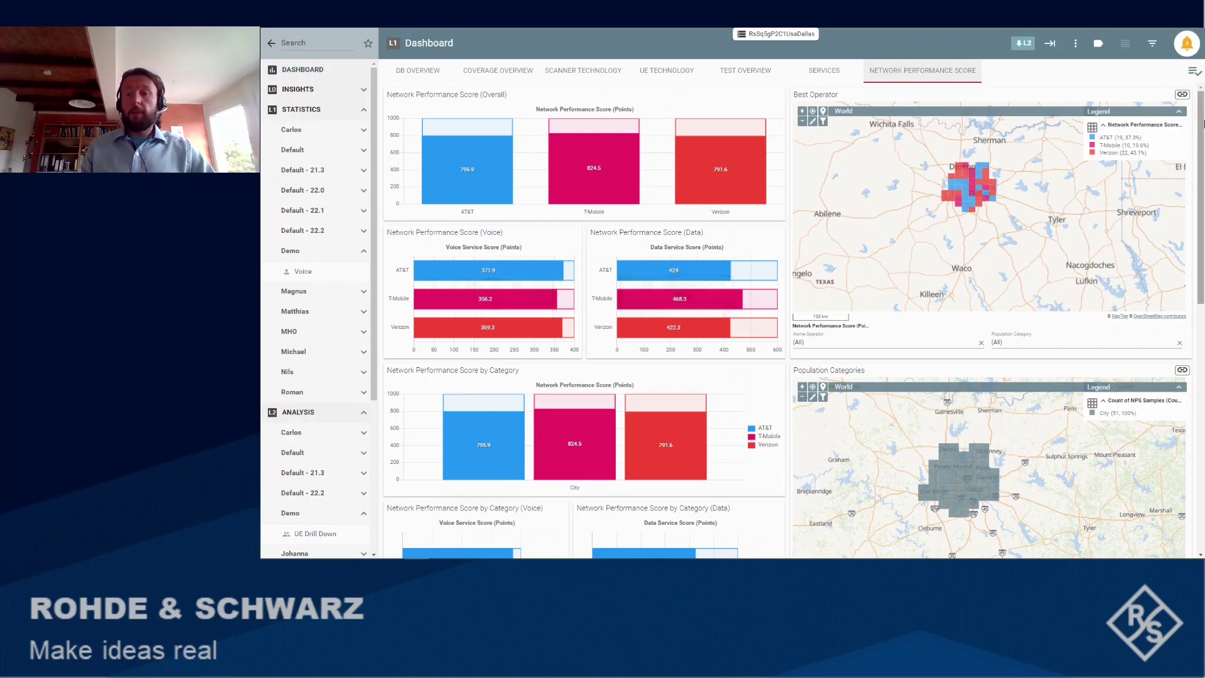
left_click_drag(1203, 114, 1203, 363)
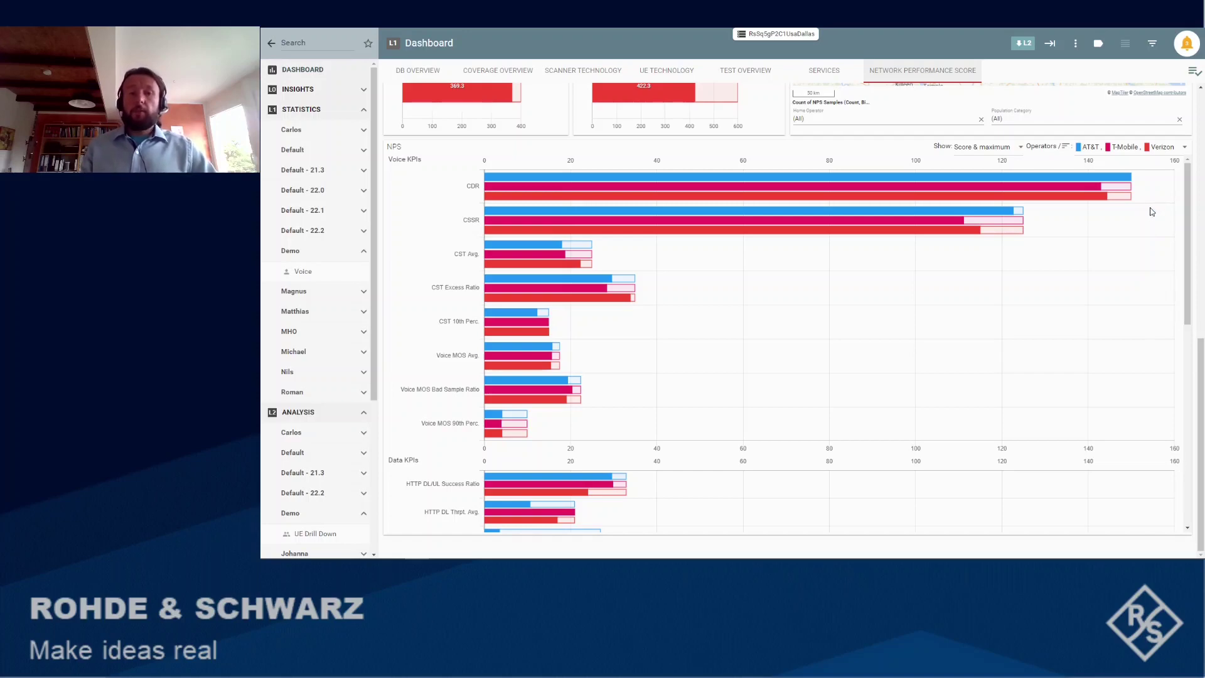
Show the Demo Voice statistics overview filtered to VoLTE call mode and T-Mobile as home operator
left_click(303, 272)
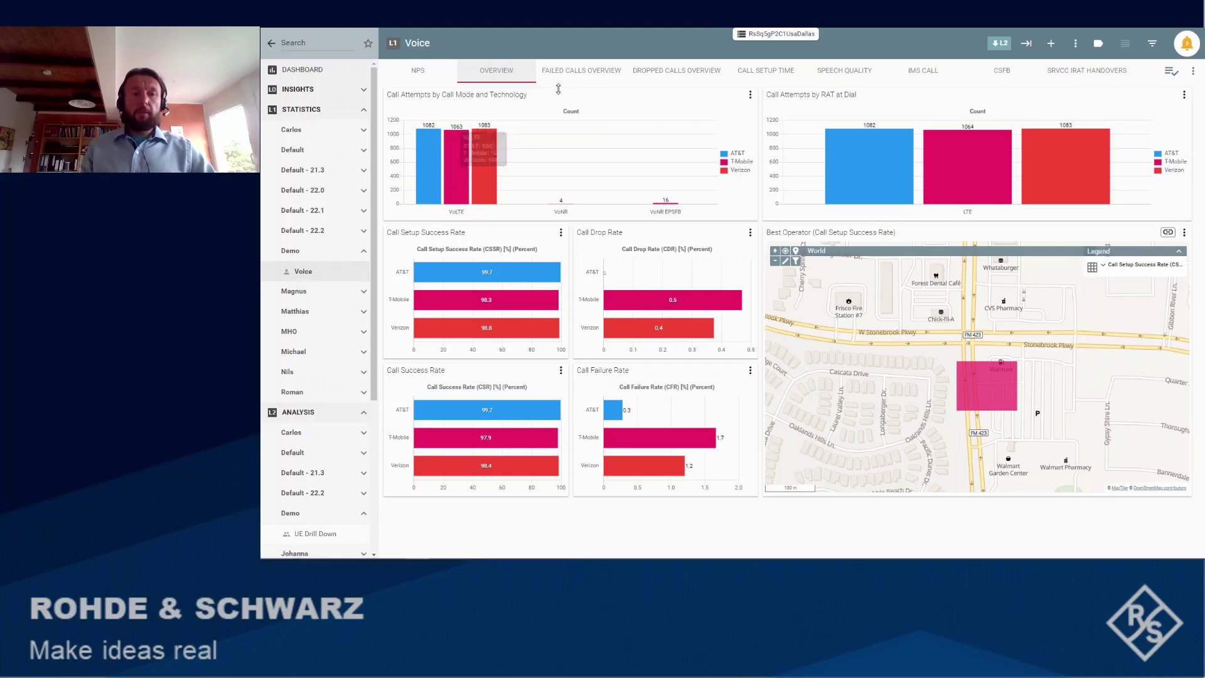
left_click(460, 213)
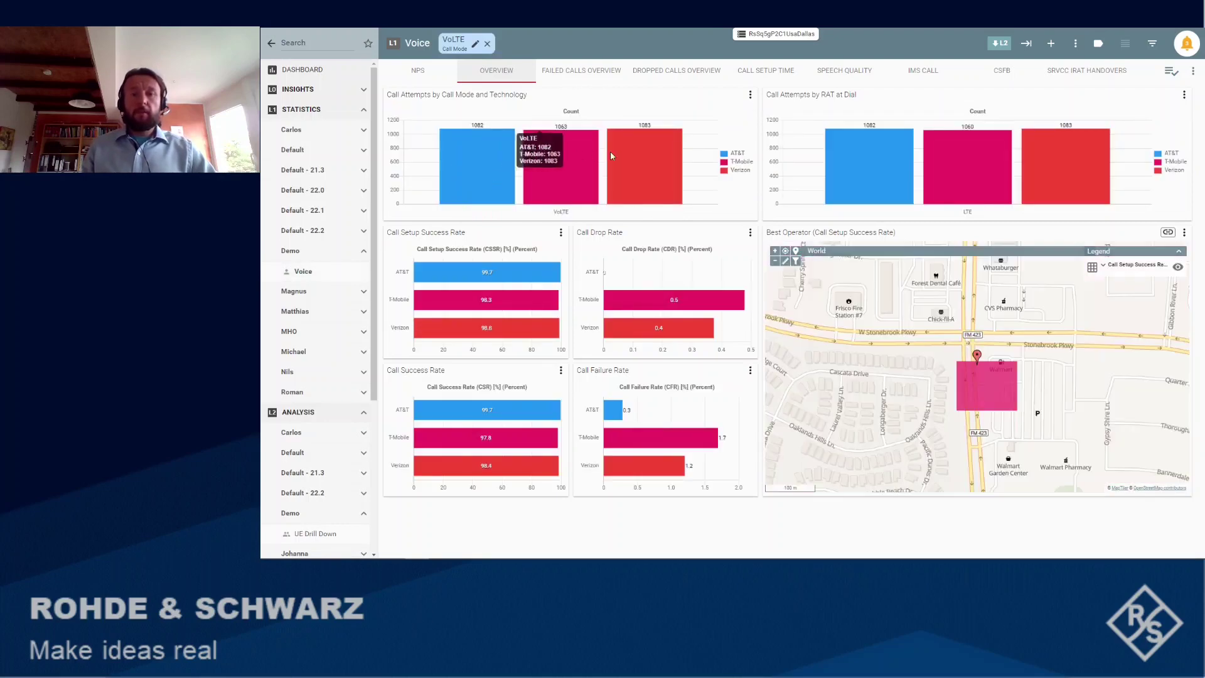
left_click(741, 161)
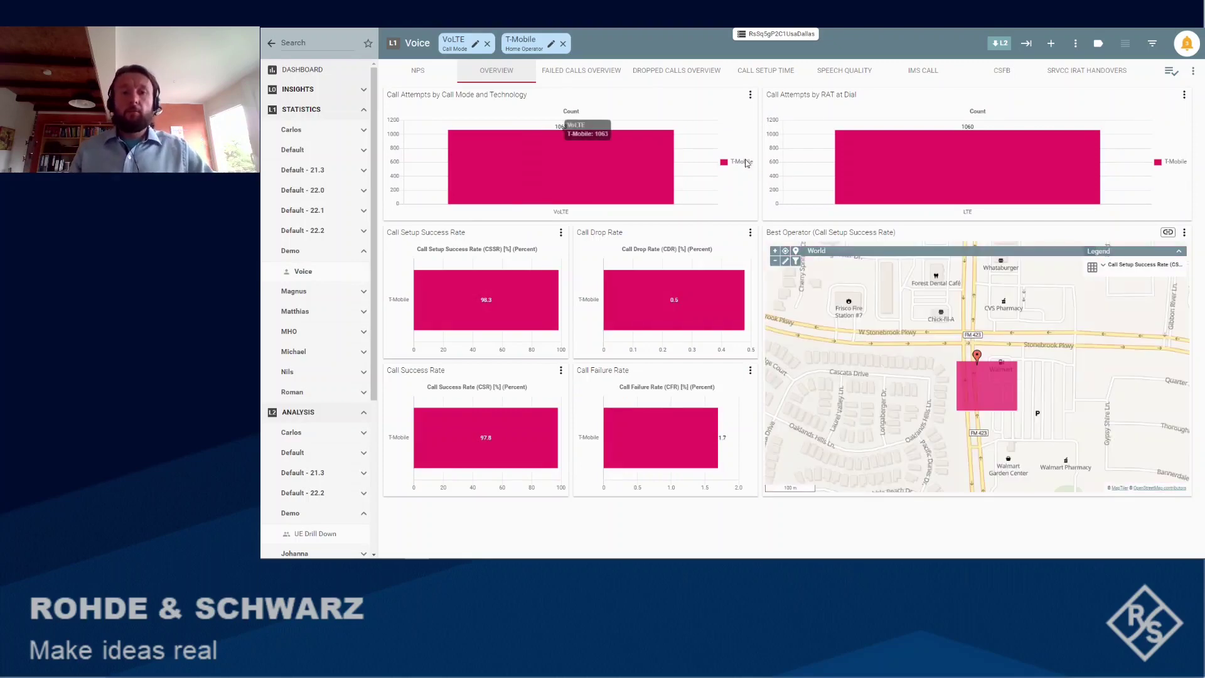
In the failed calls overview, filter the calls by status to Failed and Dropped
left_click(590, 72)
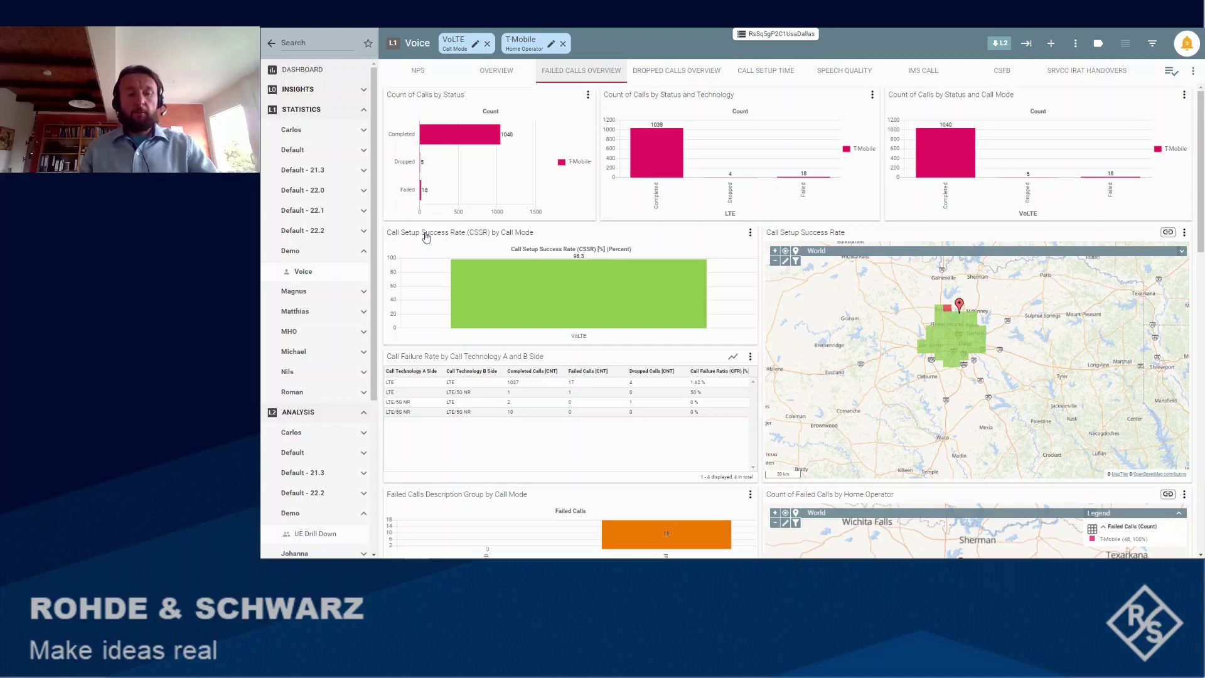
mouse_move(410, 197)
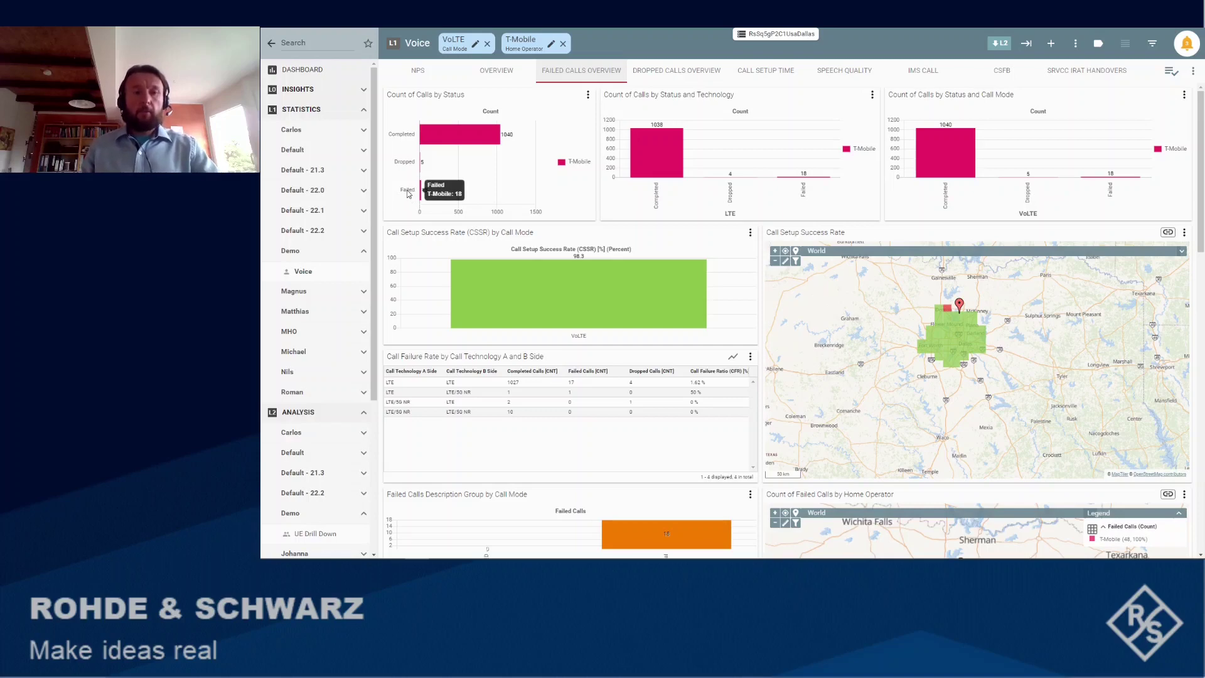
left_click(407, 191, "shift")
left_click(407, 165, "shift")
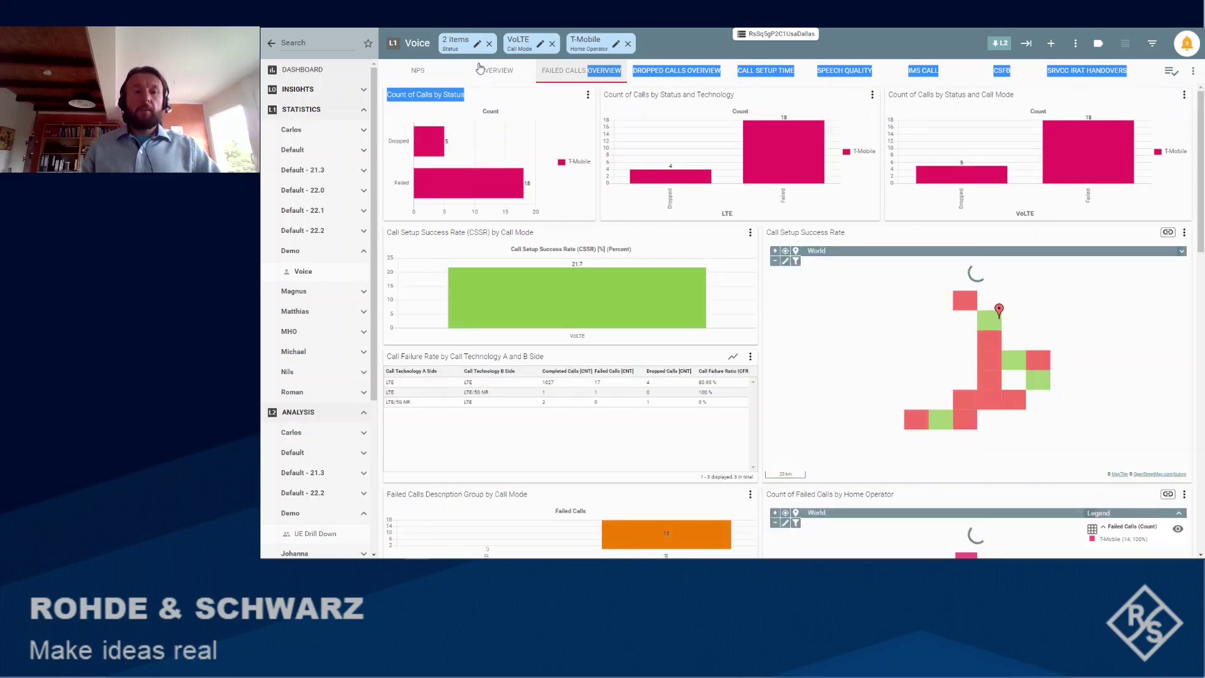
mouse_move(408, 192)
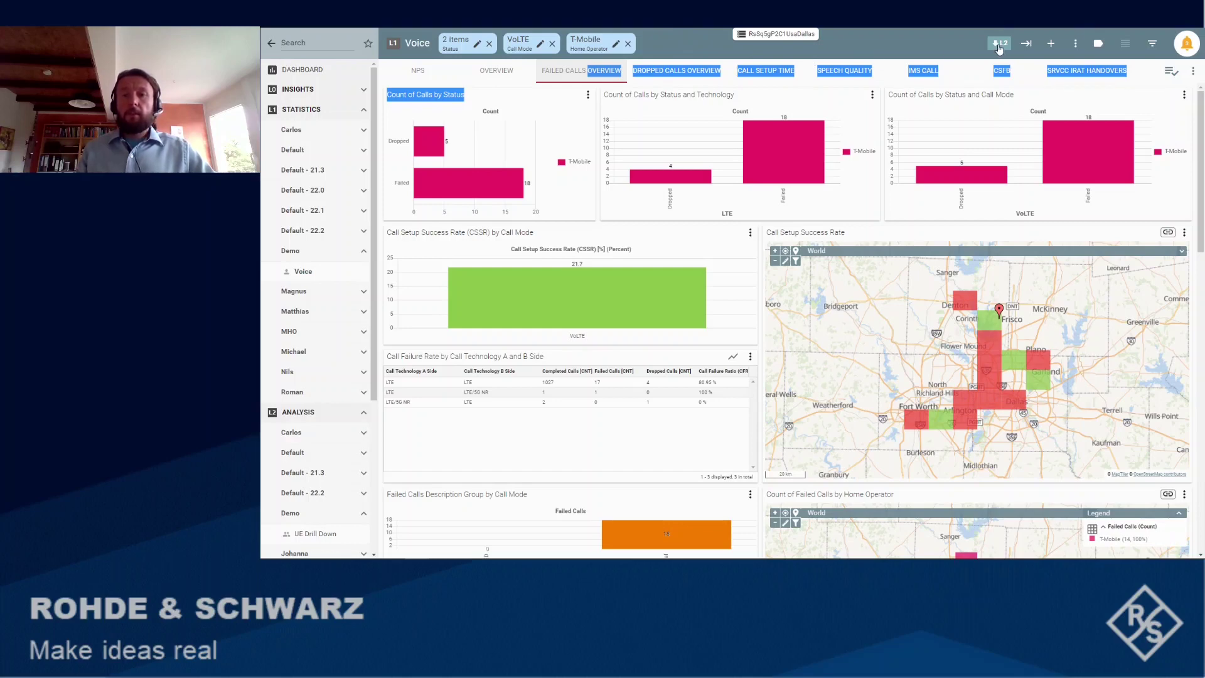
Carry the filtered calls into the L2 UE Drill Down analysis and collapse the navigation sidebar
left_click(999, 44)
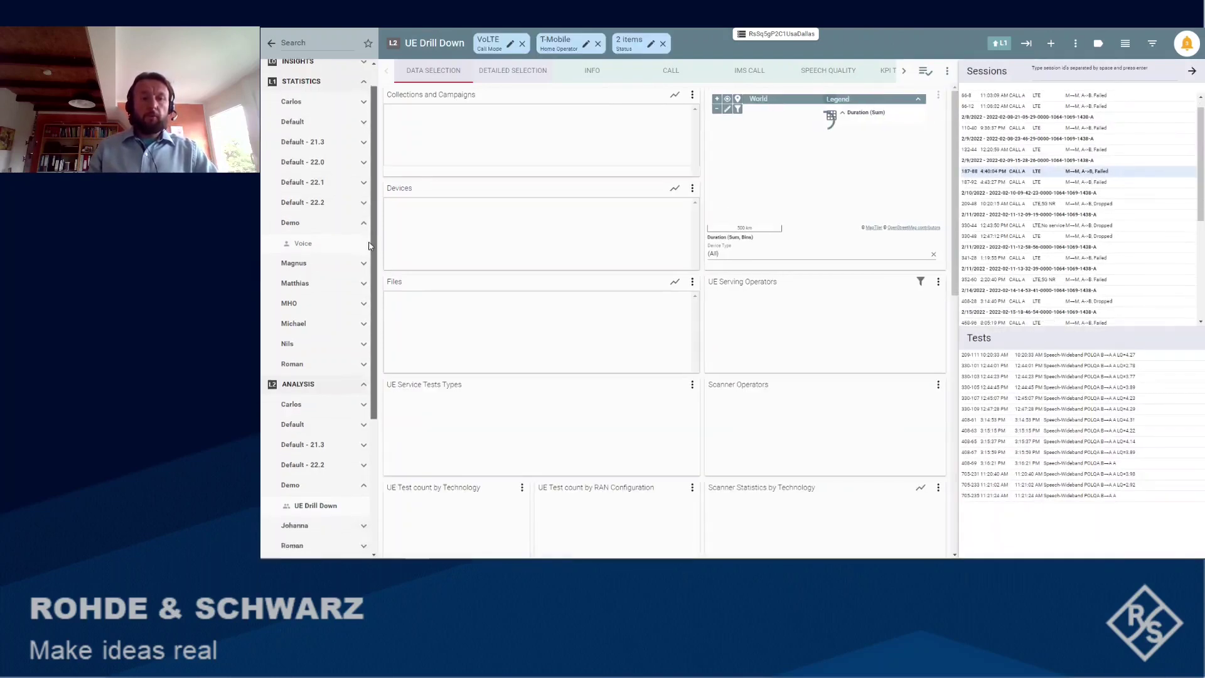
scroll(301, 270, "down", 4)
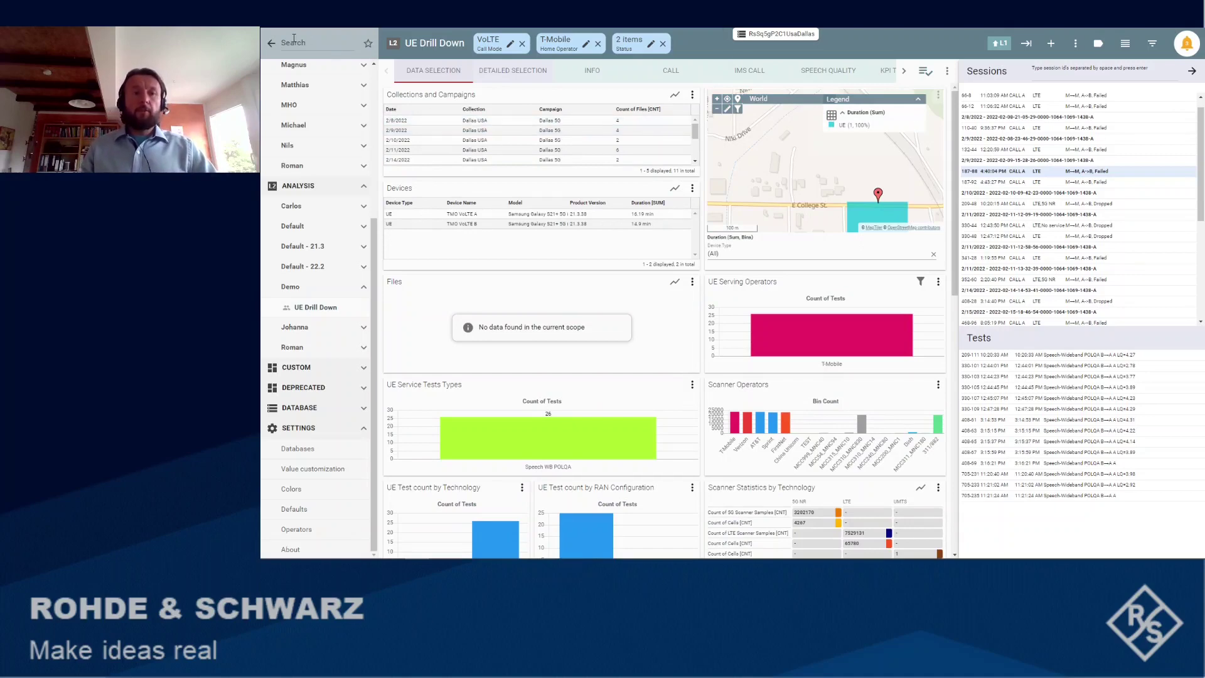
left_click(271, 42)
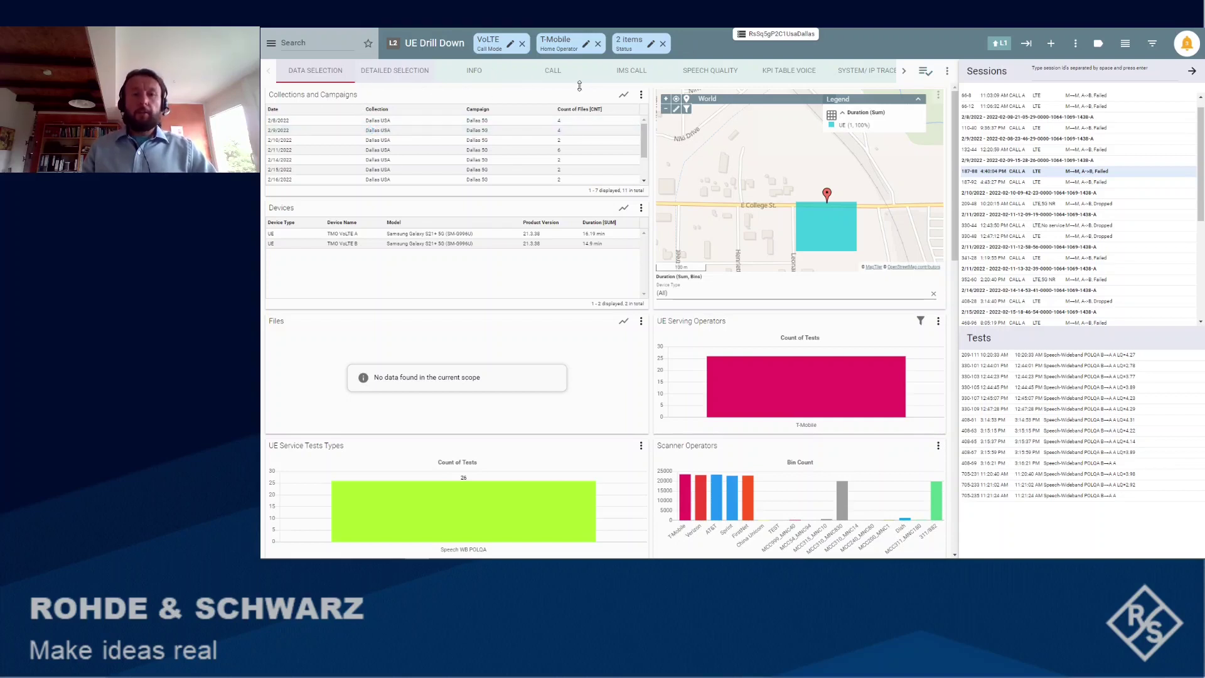
Load failed call session 187-88, show its call details and look through the other available analysis views
double_click(1092, 174)
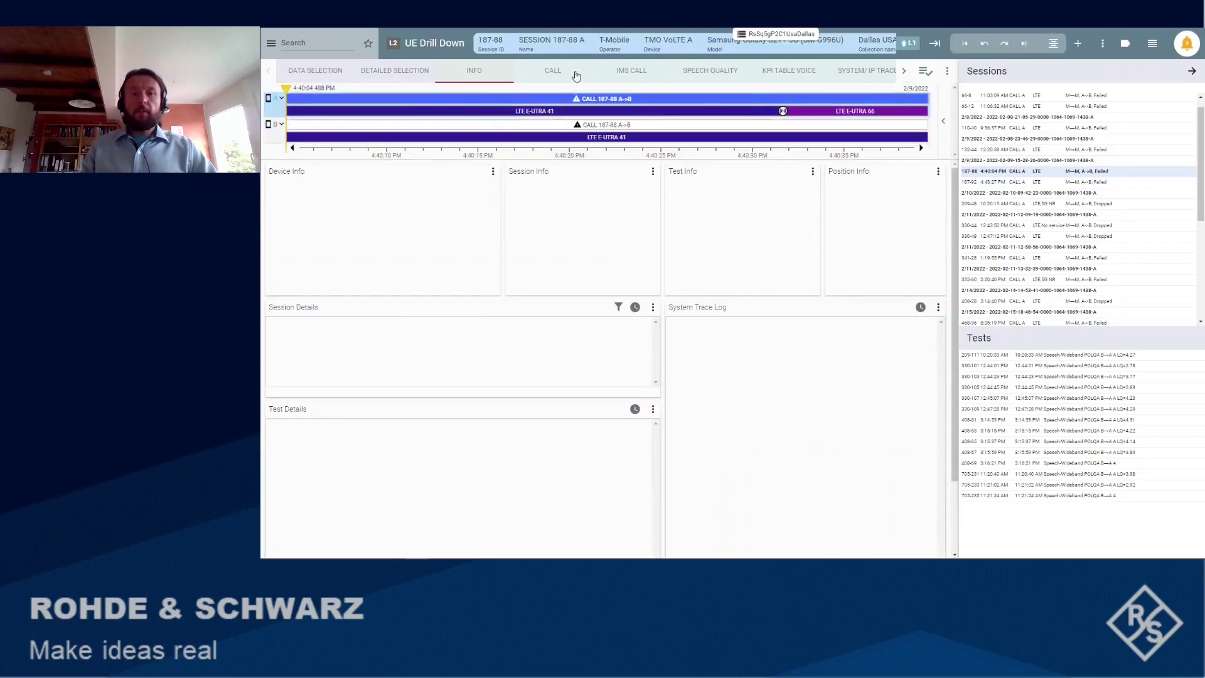
left_click(552, 69)
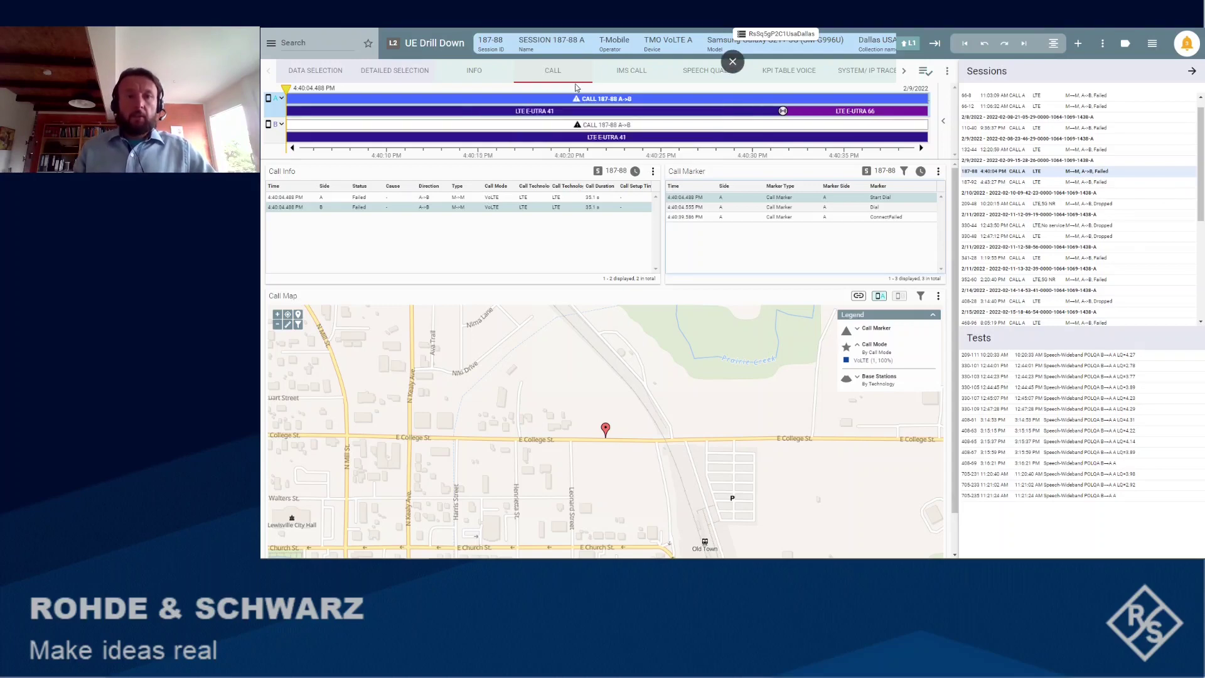
mouse_move(670, 102)
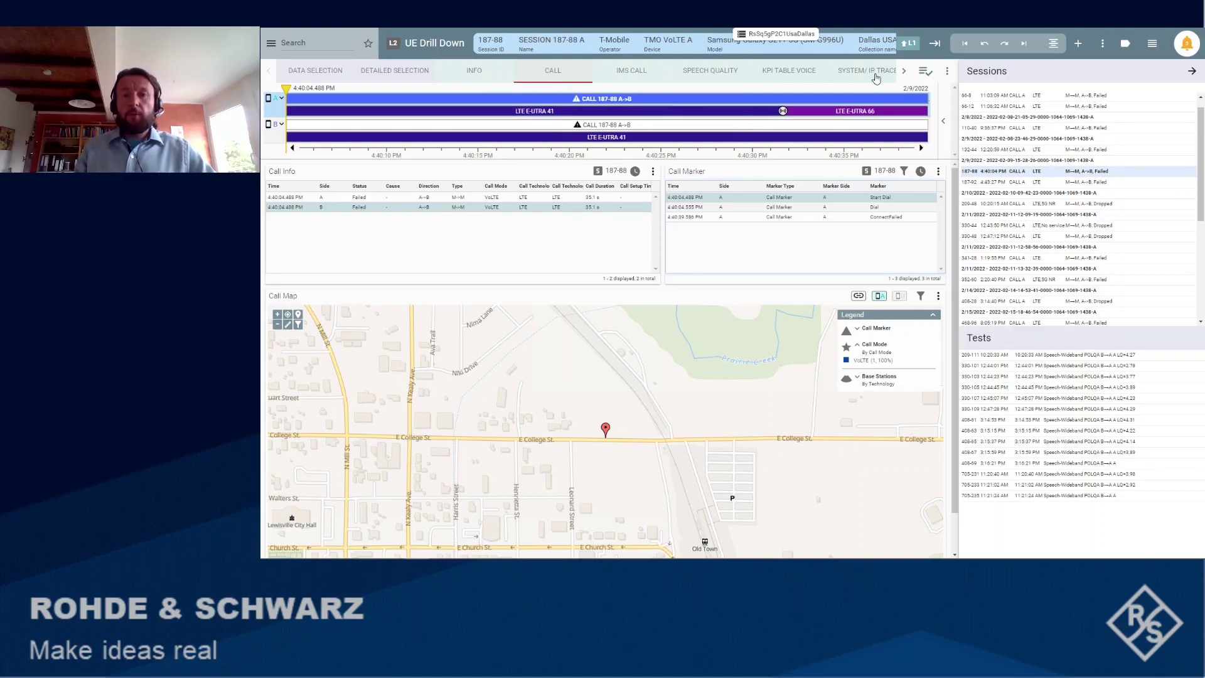
left_click(904, 71)
left_click(906, 72)
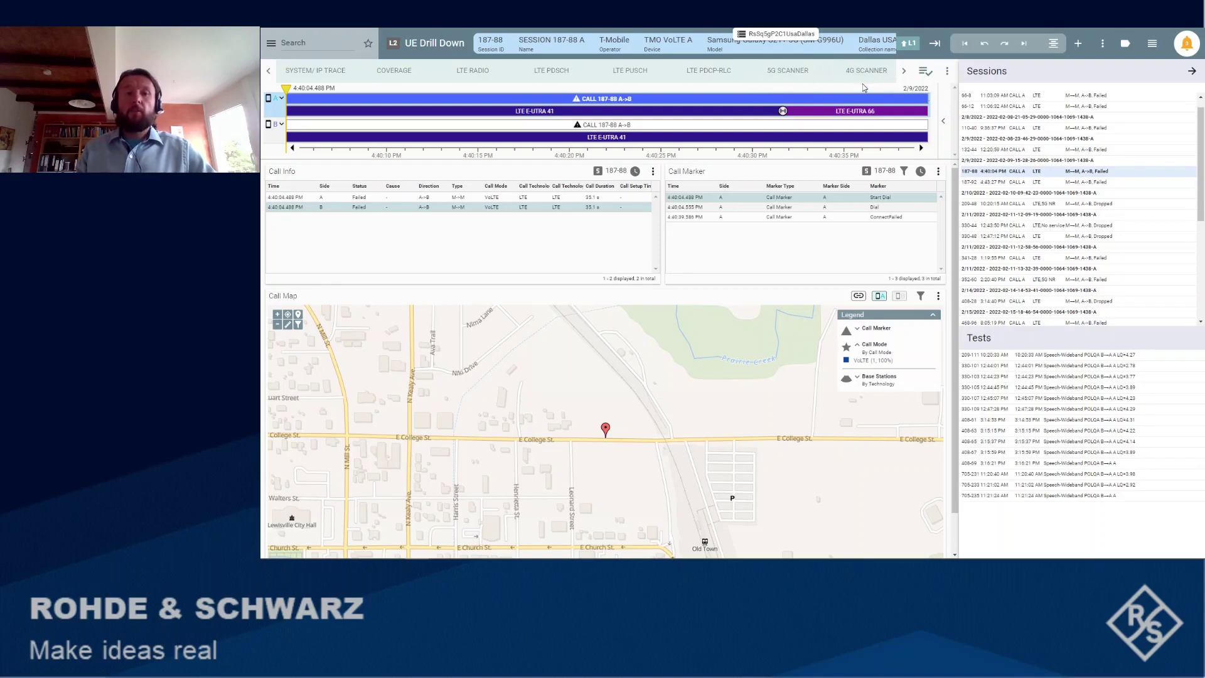
left_click(270, 72)
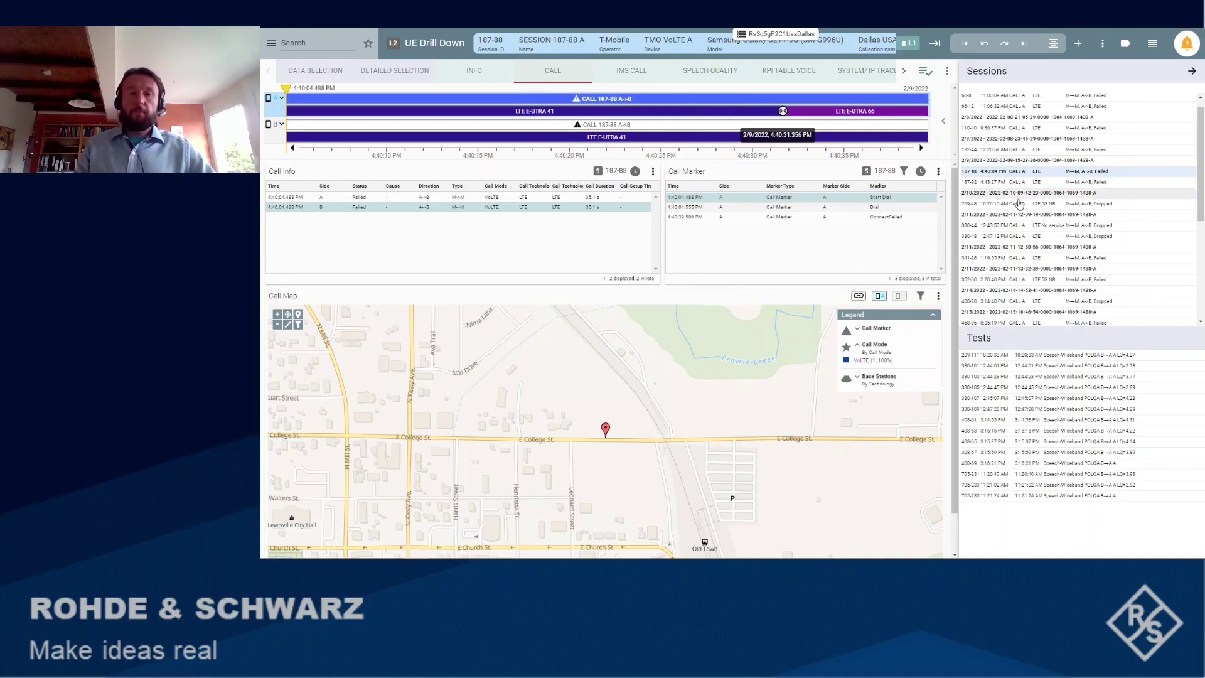
In the session's System Trace Log, select the Connect Failed entry, then move the time position to Setup IP Audio Call
left_click(470, 72)
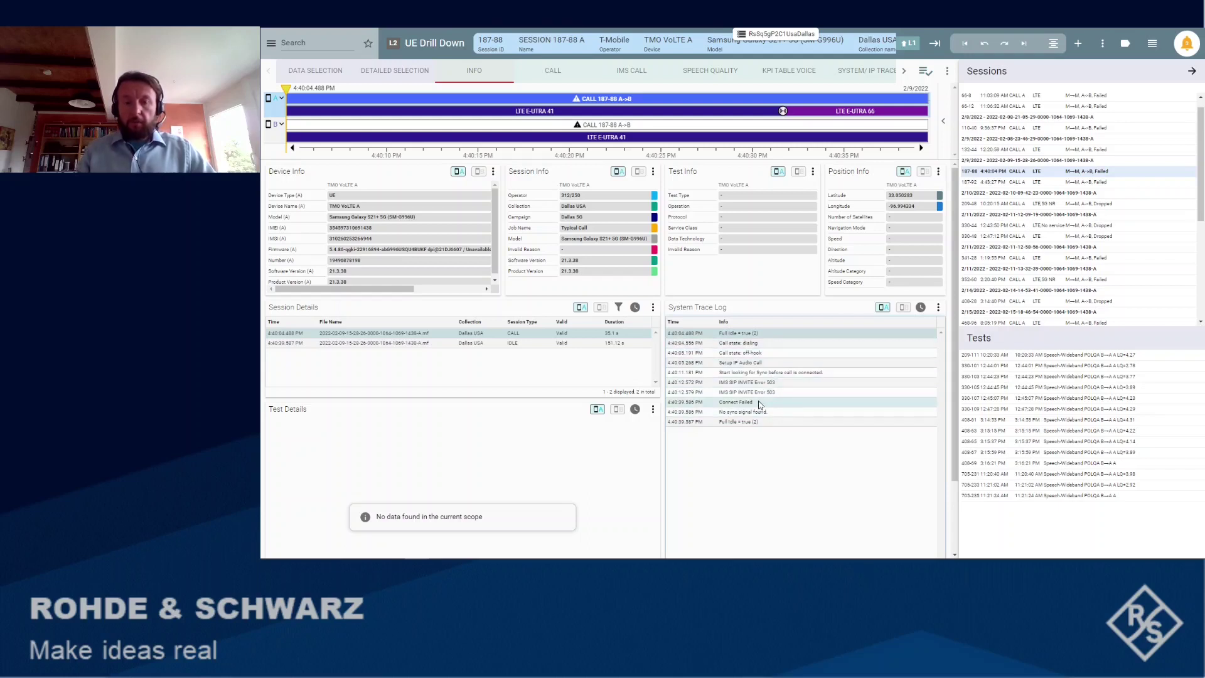
left_click(709, 405)
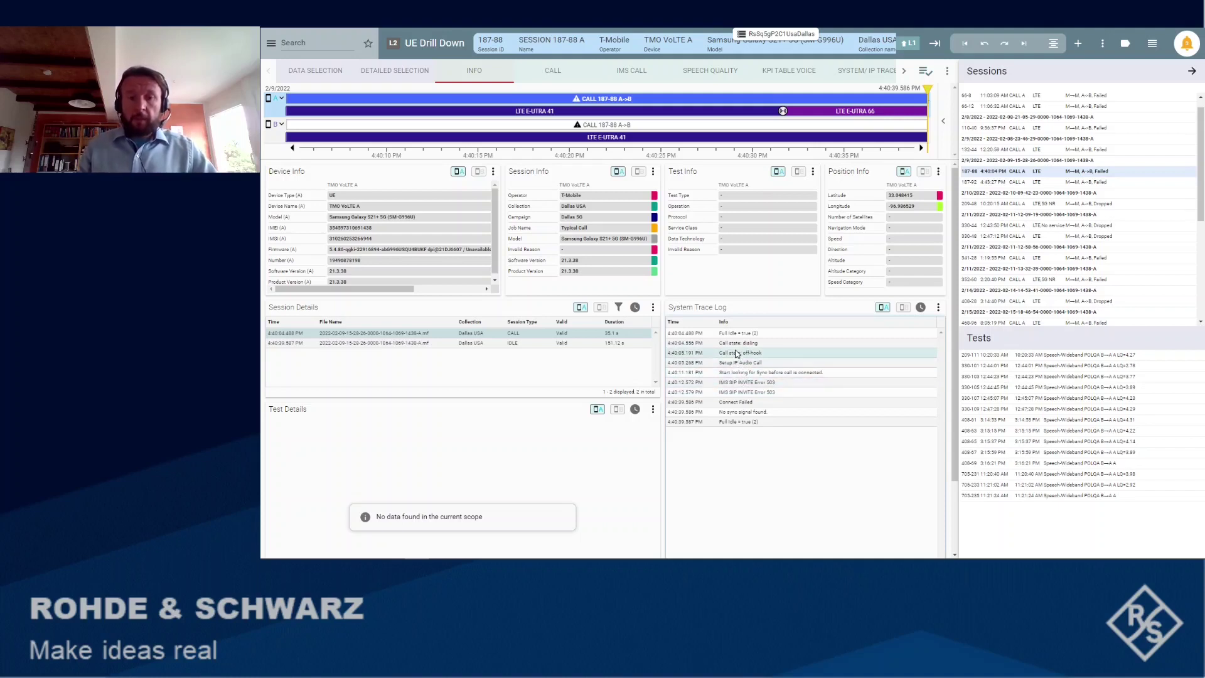
left_click(708, 364)
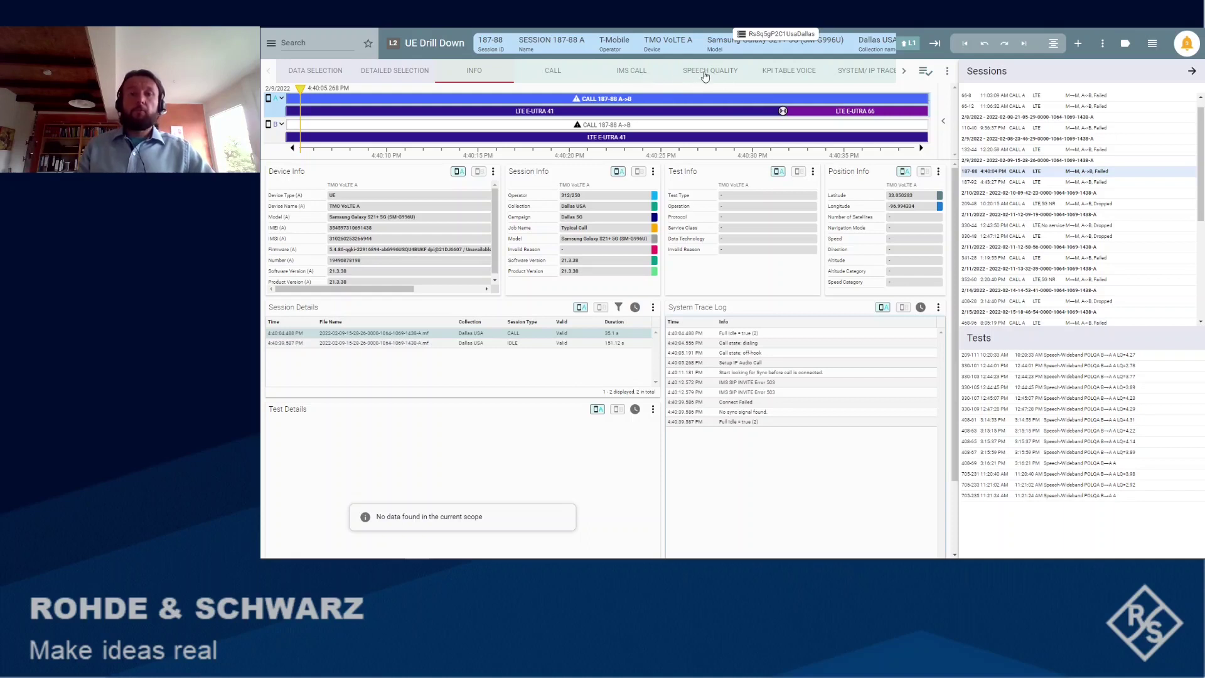
Show the LTE Radio view for the session and hide the sessions and tests list
left_click(904, 71)
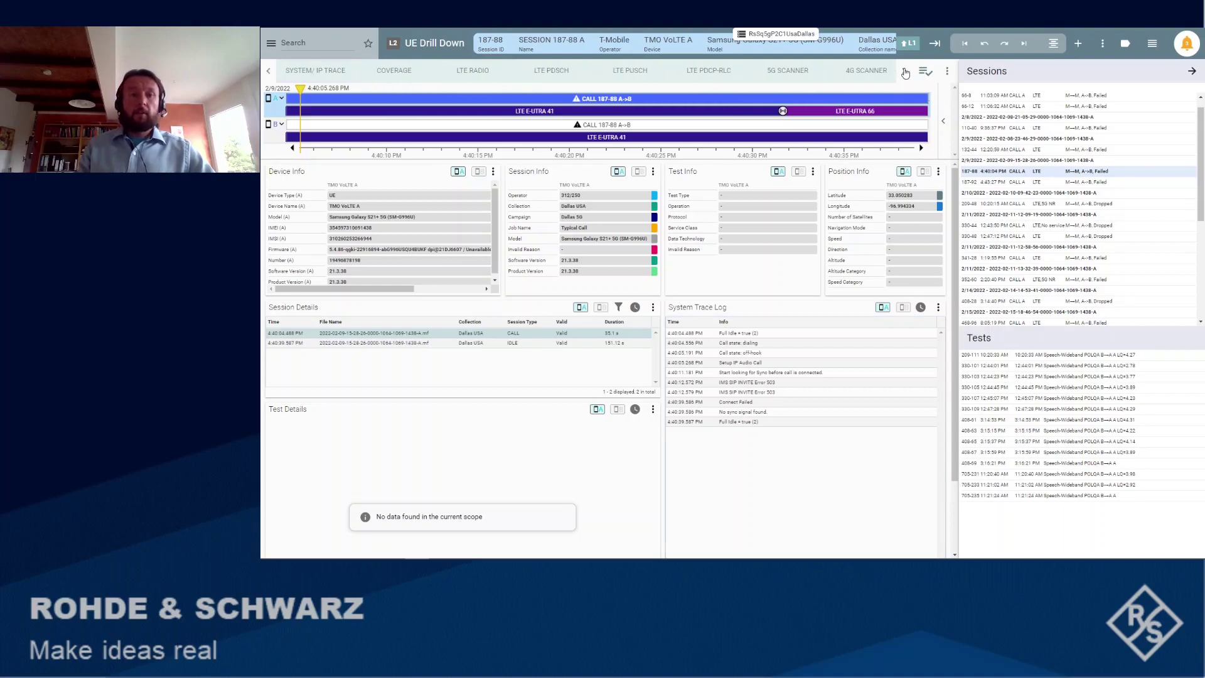
left_click(477, 72)
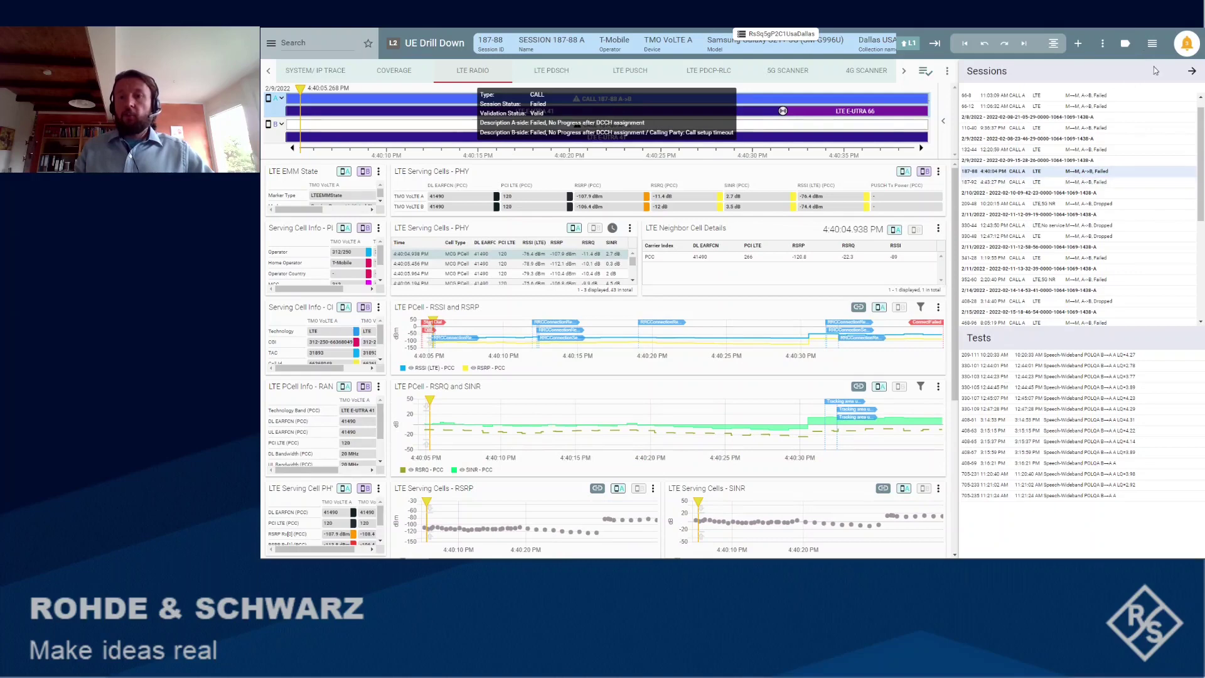
left_click(1152, 43)
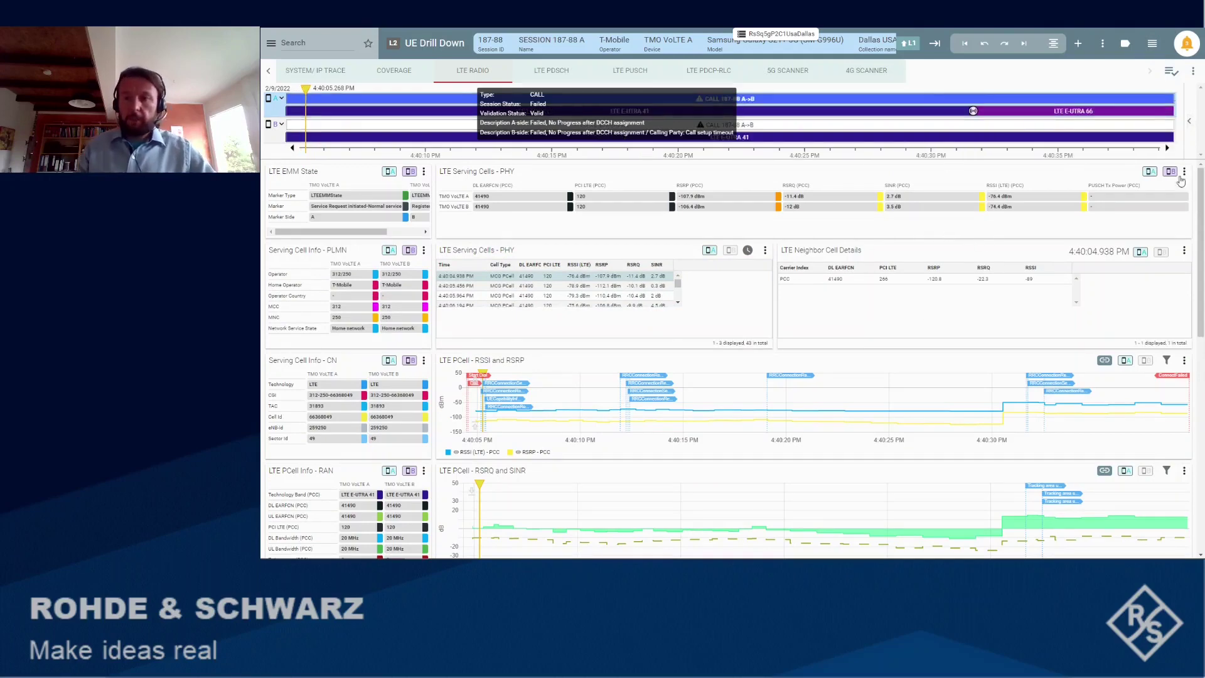
Examine the LTE PCell RSSI, RSRP, RSRQ and SINR charts around the change from LTE band 41 to band 66
scroll(1200, 207, "down", 1)
mouse_move(1201, 204)
left_mouse_down()
mouse_move(1200, 234)
mouse_move(1199, 194)
left_mouse_up()
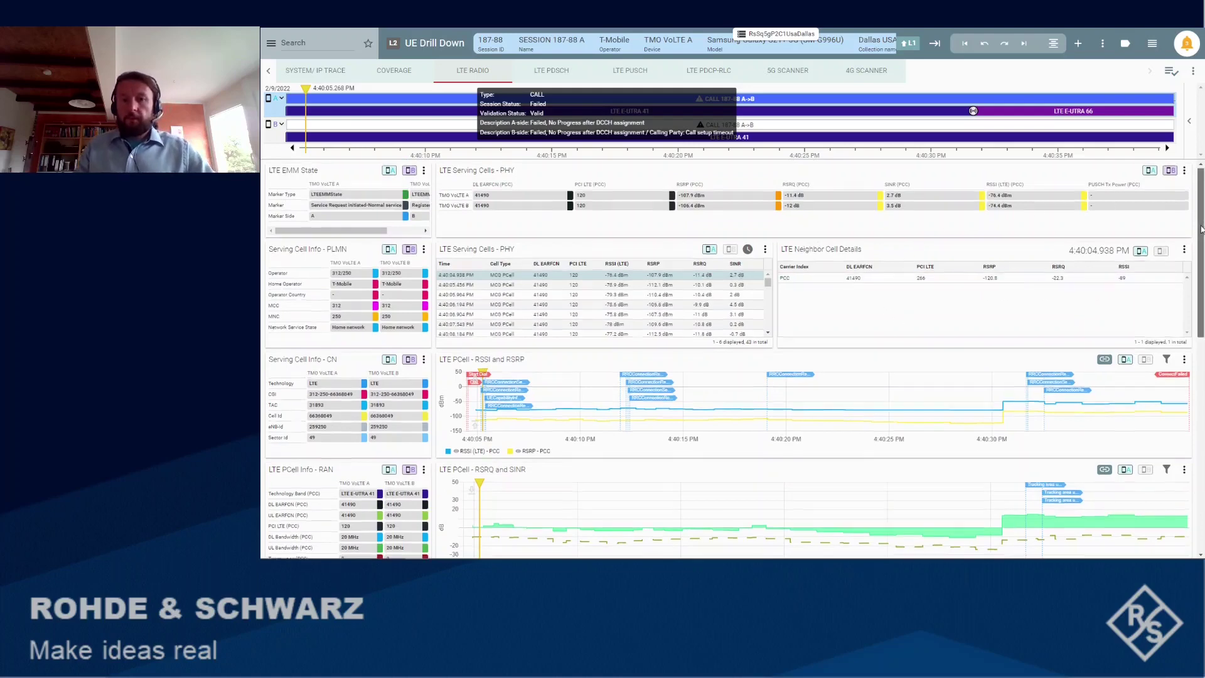
left_click_drag(1200, 227, 1197, 287)
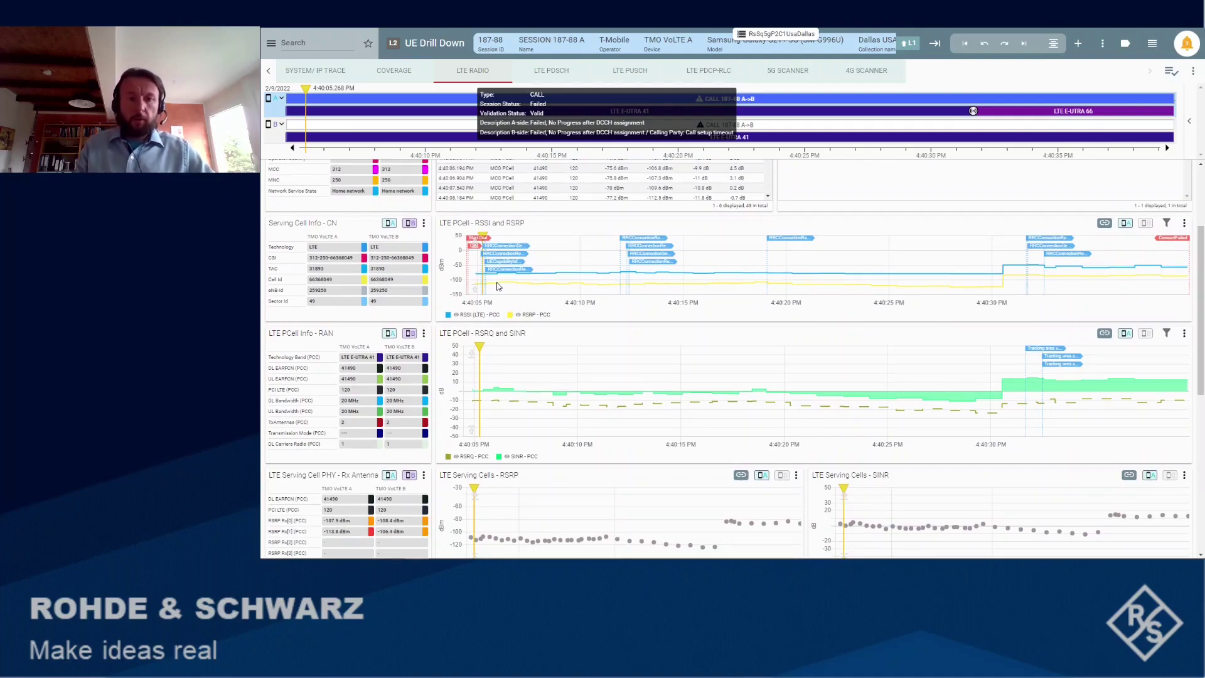
mouse_move(500, 286)
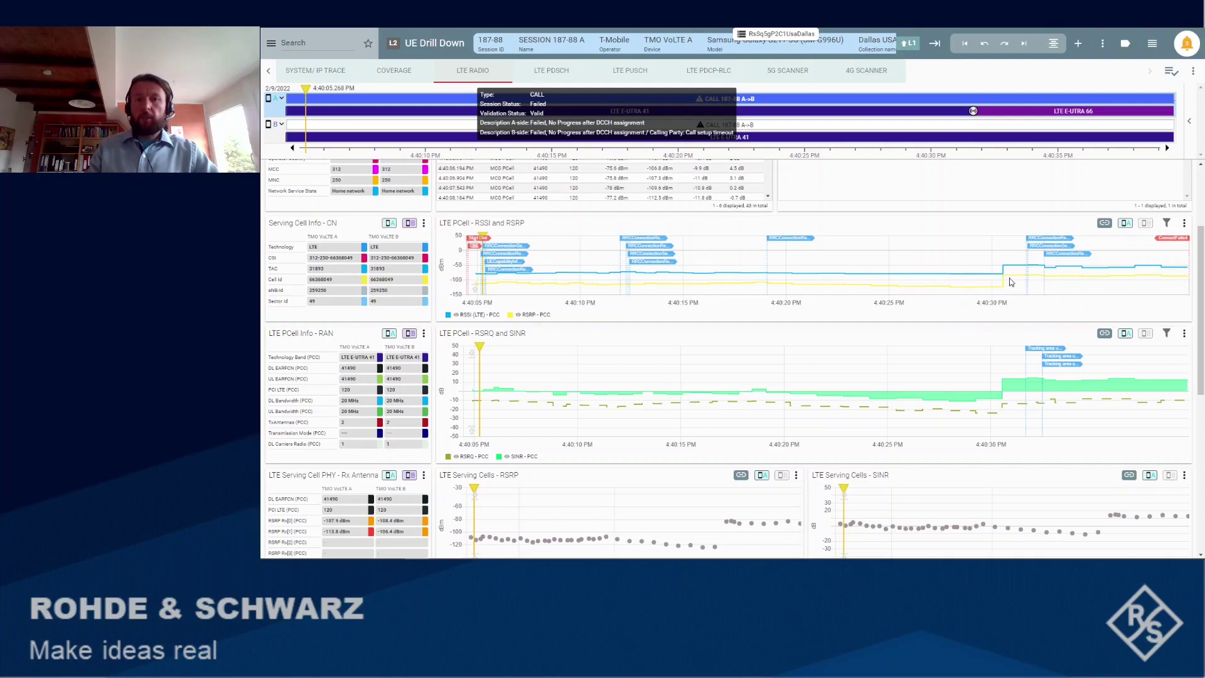
mouse_move(973, 113)
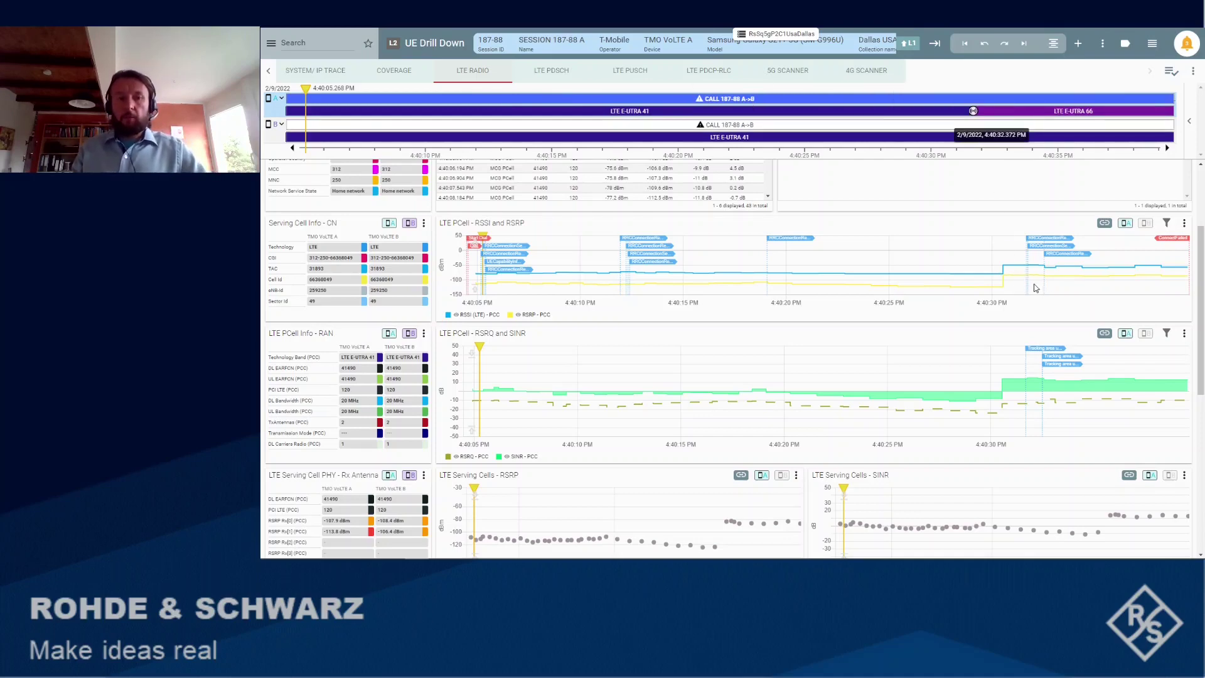
mouse_move(1048, 277)
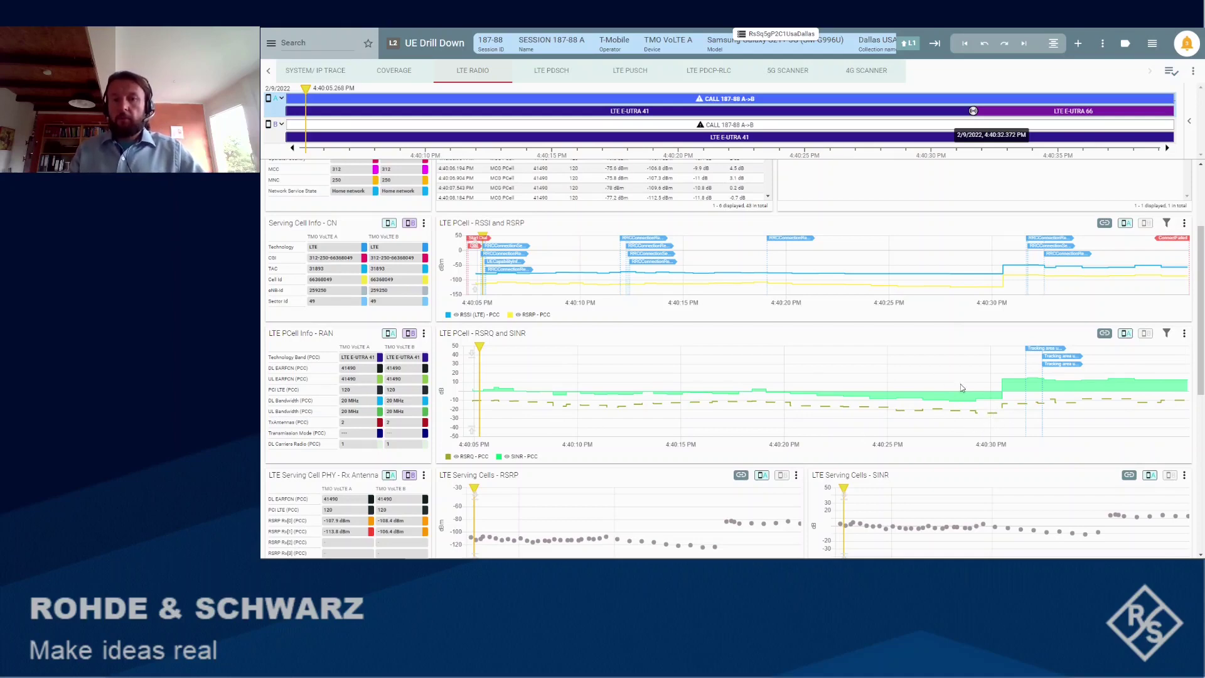
Read through the Layer3 message list from the SIP INVITE request to the later INVITE responses and back
left_click_drag(1200, 256, 1199, 421)
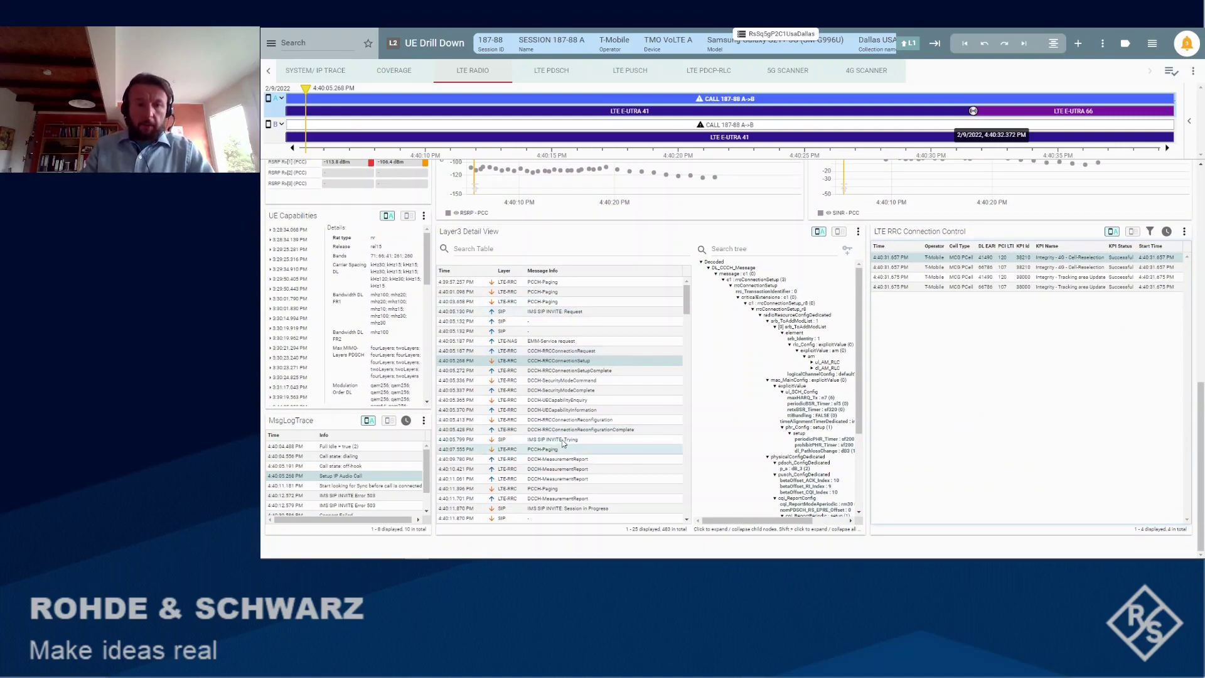
left_click_drag(687, 300, 685, 327)
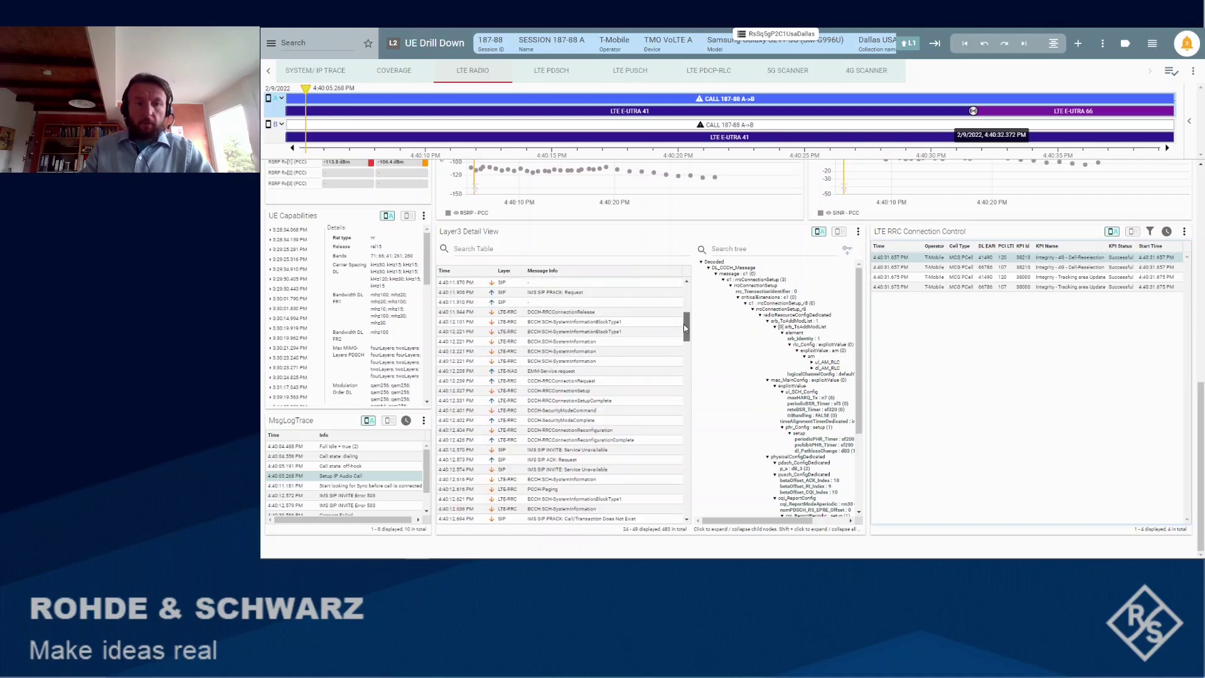
scroll(601, 297, "up", 3)
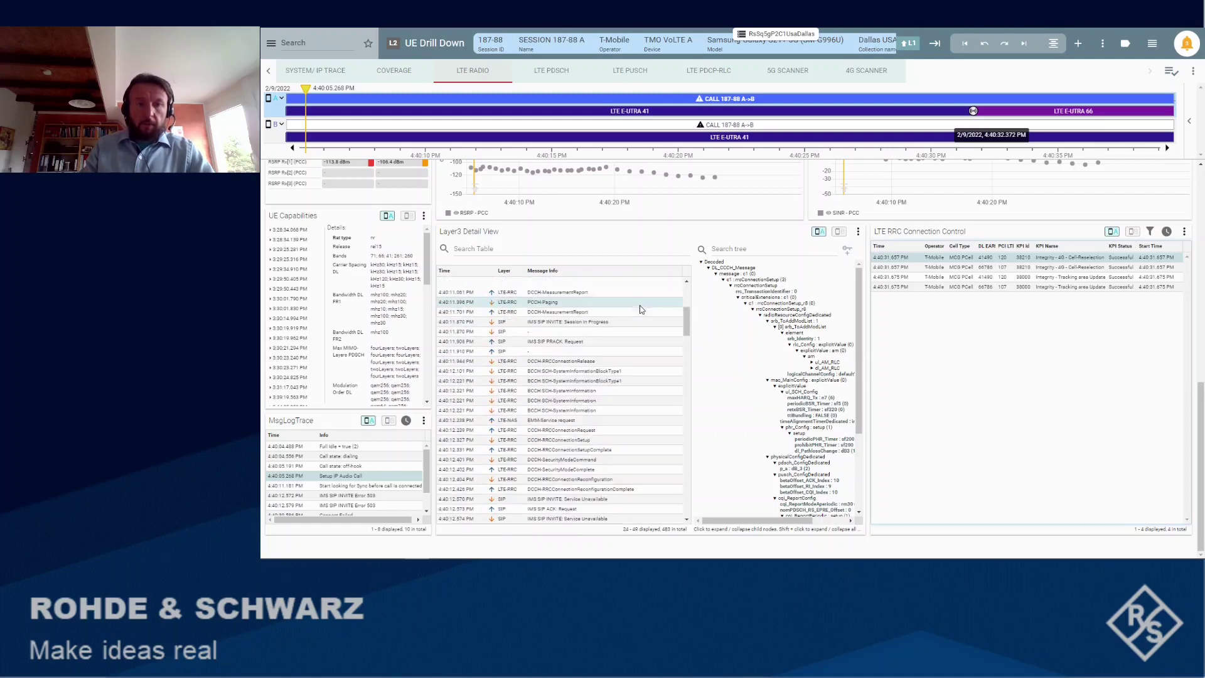
scroll(637, 310, "up", 2)
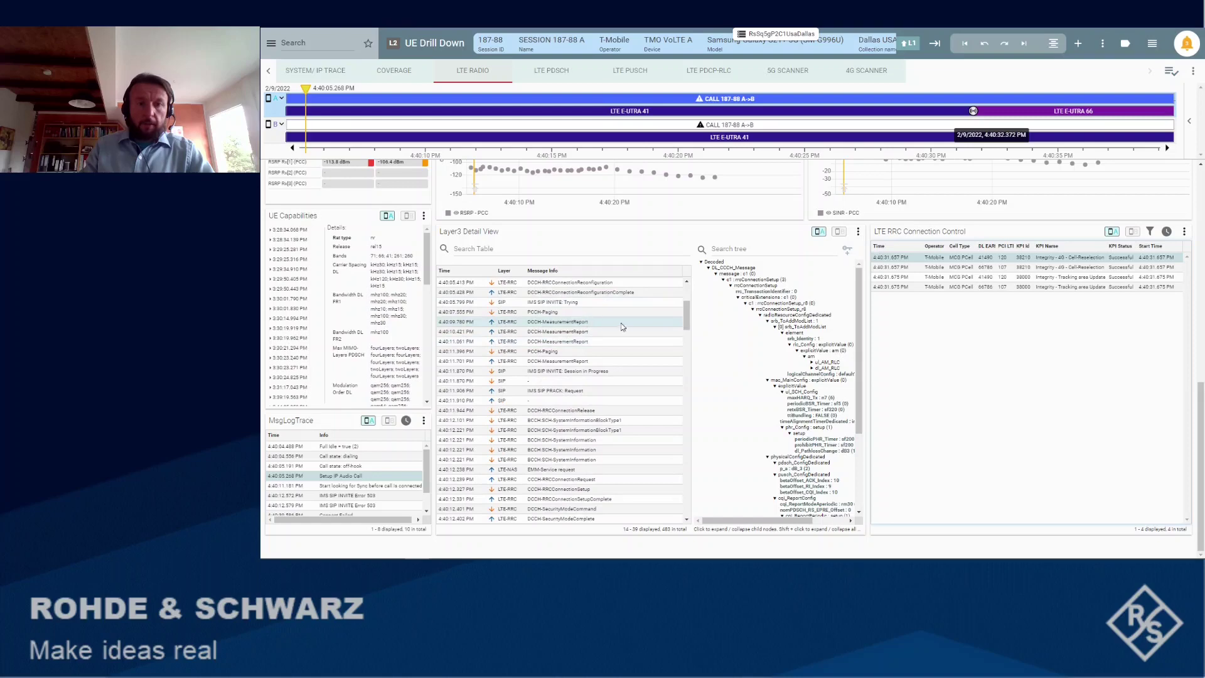
scroll(604, 310, "up", 5)
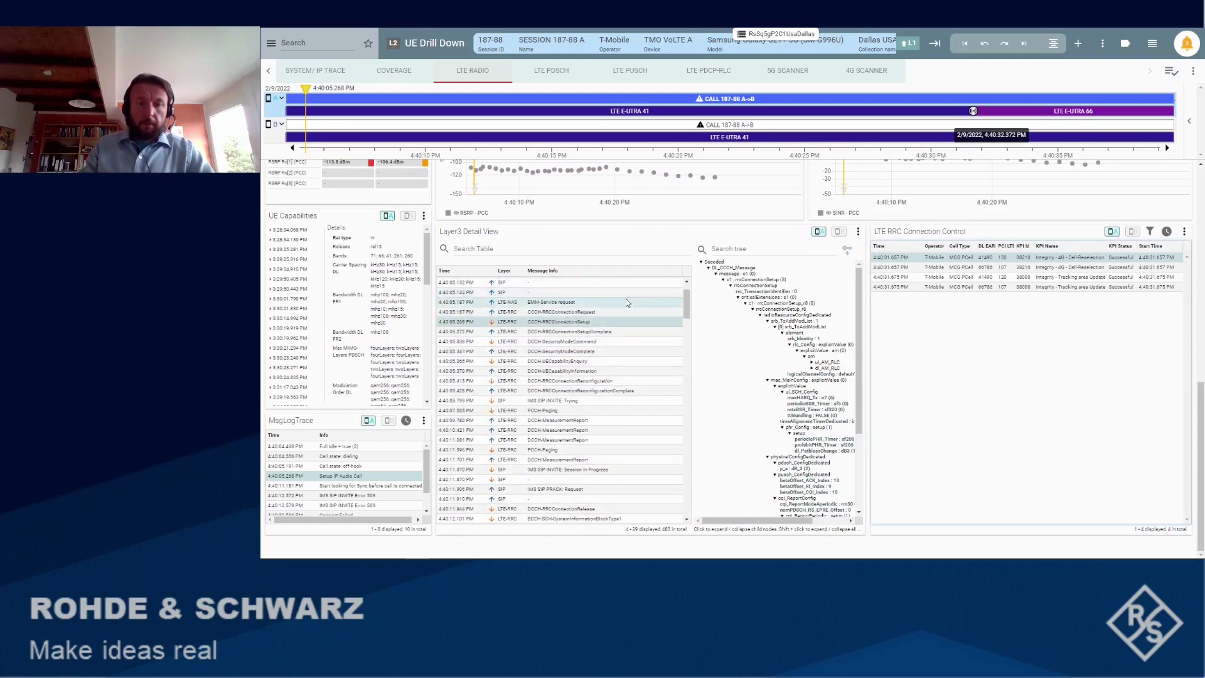
scroll(596, 311, "up", 2)
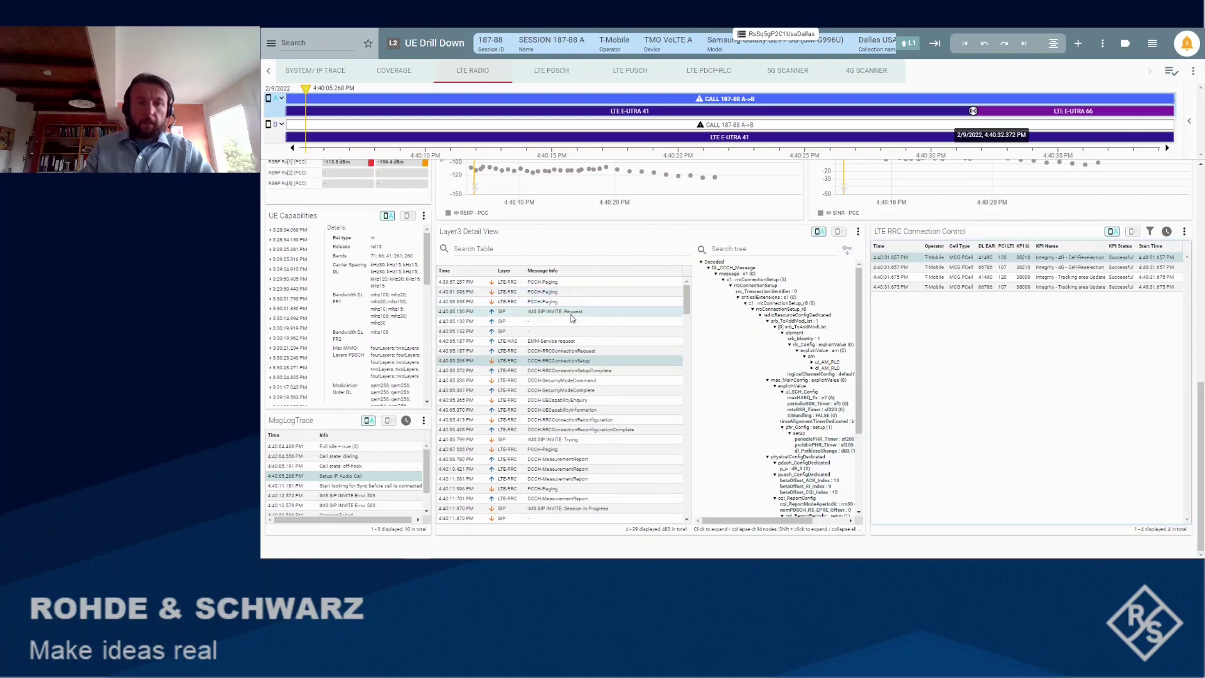
Find the first IMS SIP INVITE Service Unavailable message in the A-side Layer3 list and show its decoded content
scroll(571, 351, "down", 5)
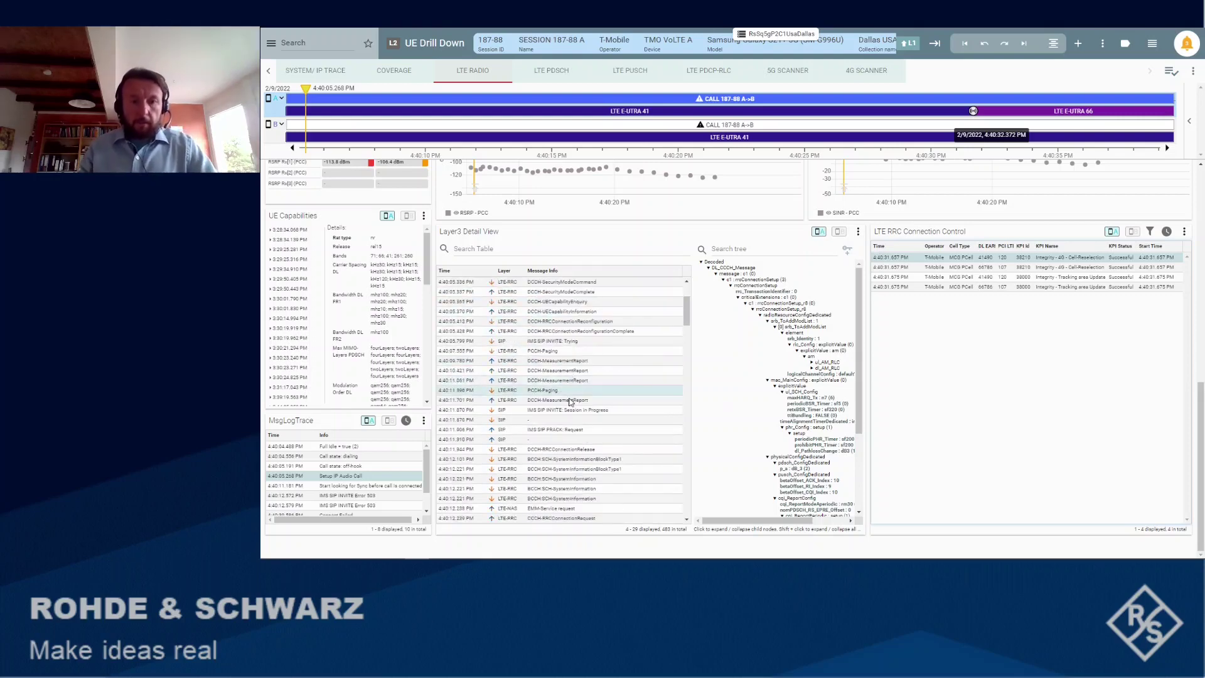
scroll(574, 372, "down", 2)
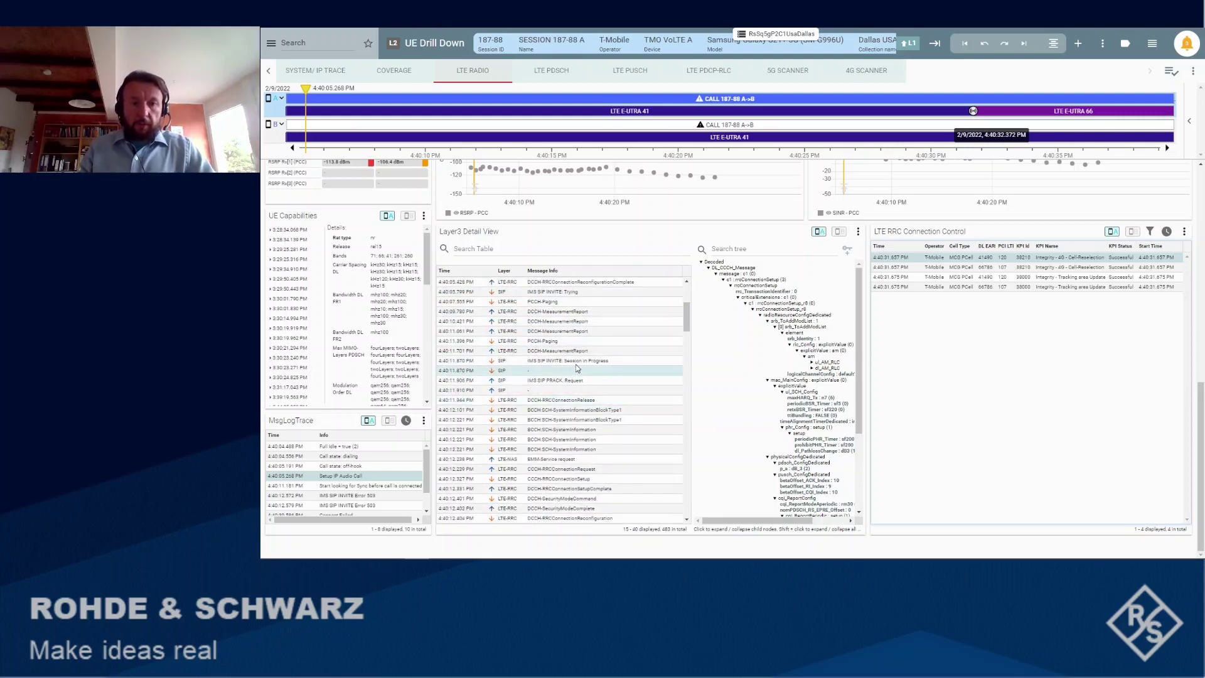
scroll(575, 376, "down", 4)
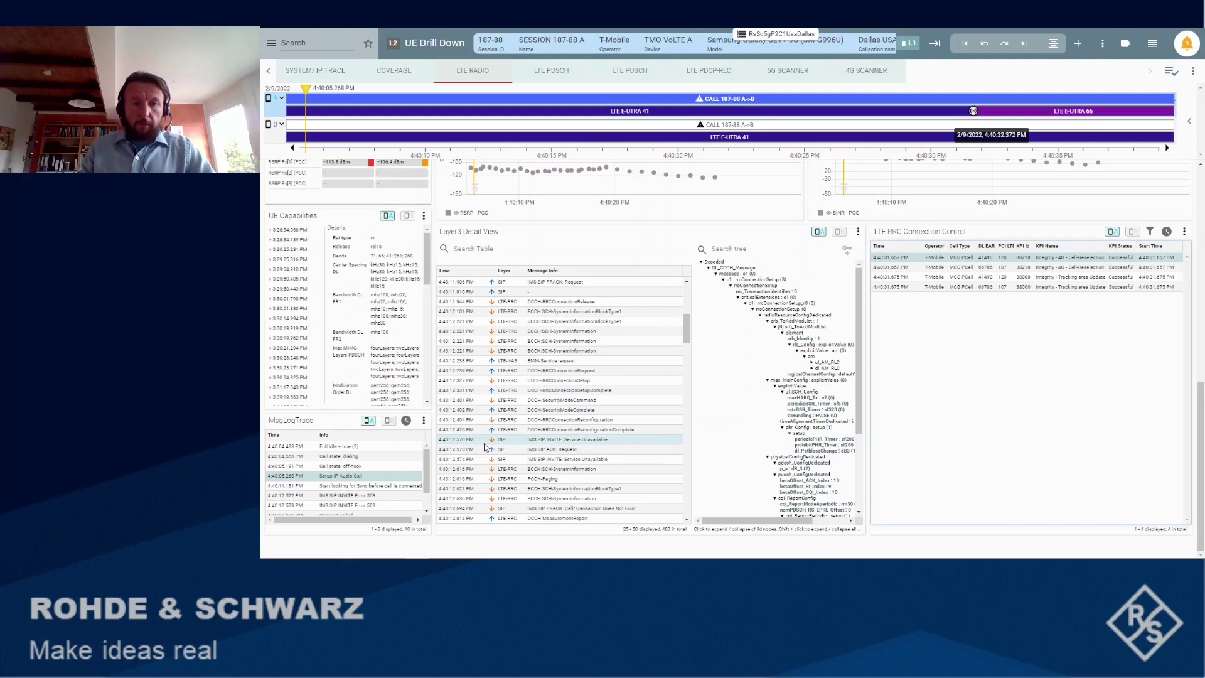
left_click(553, 441)
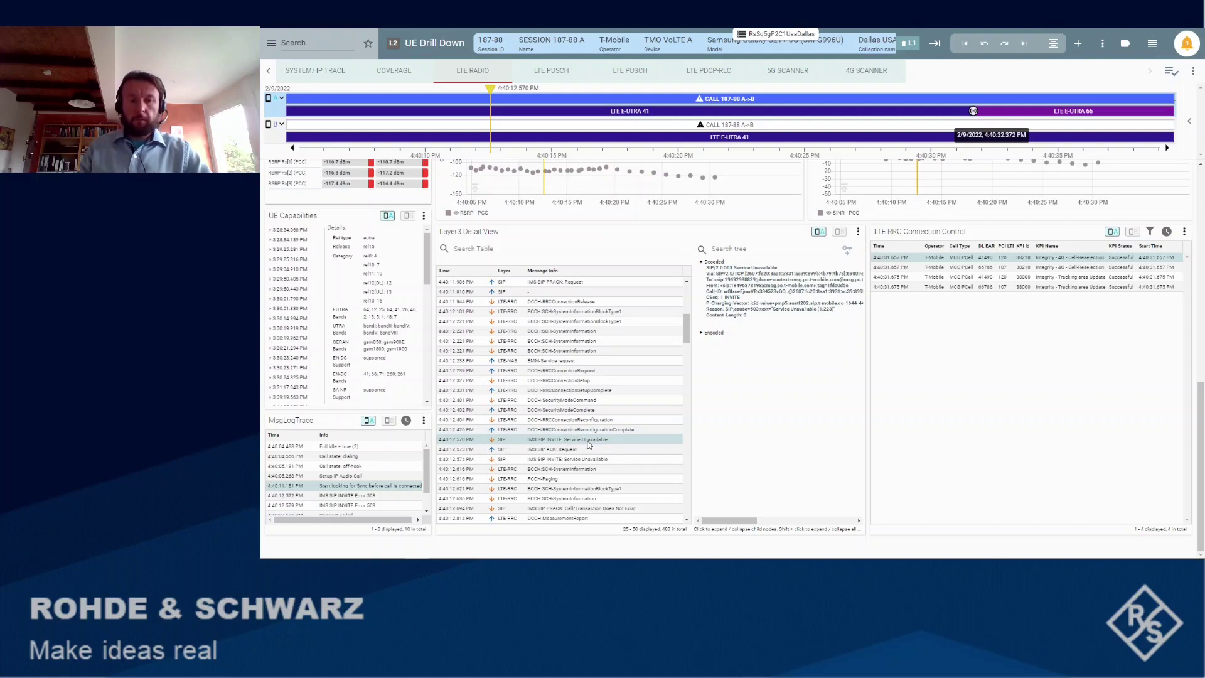
Switch the Layer3 Detail View to the B-side phone and show the decoded IMS SIP CANCEL Request
left_click(840, 232)
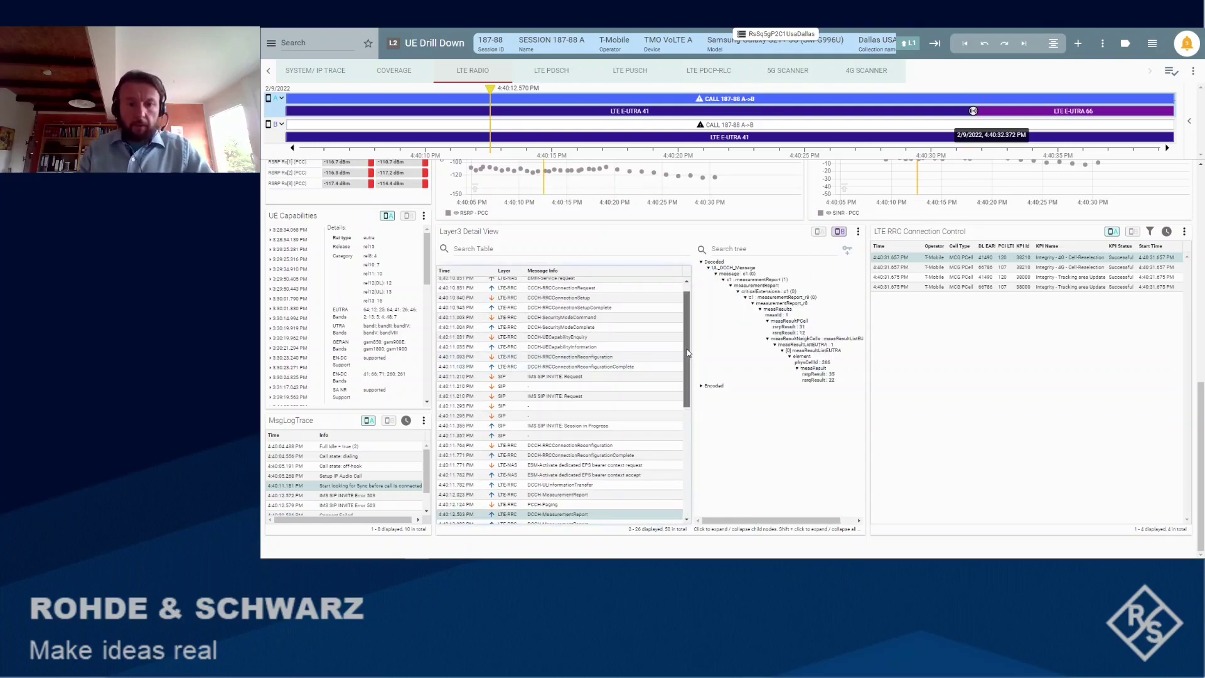
scroll(687, 395, "down", 3)
left_click_drag(684, 392, 684, 403)
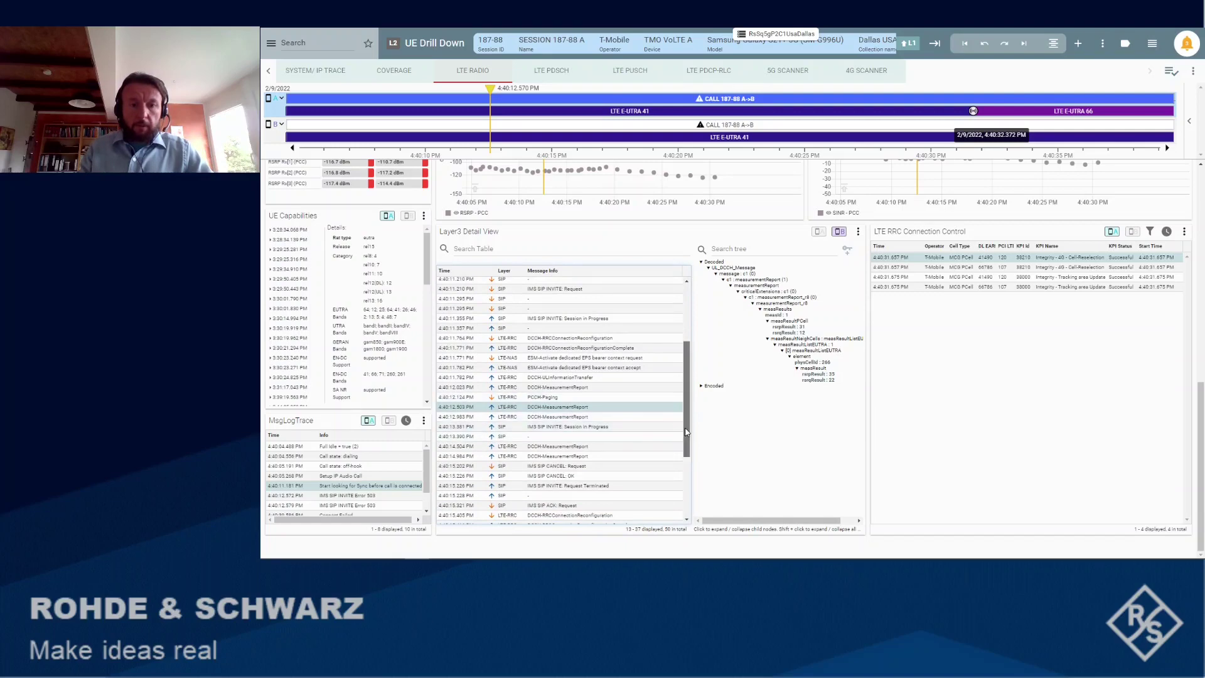
scroll(686, 432, "down", 2)
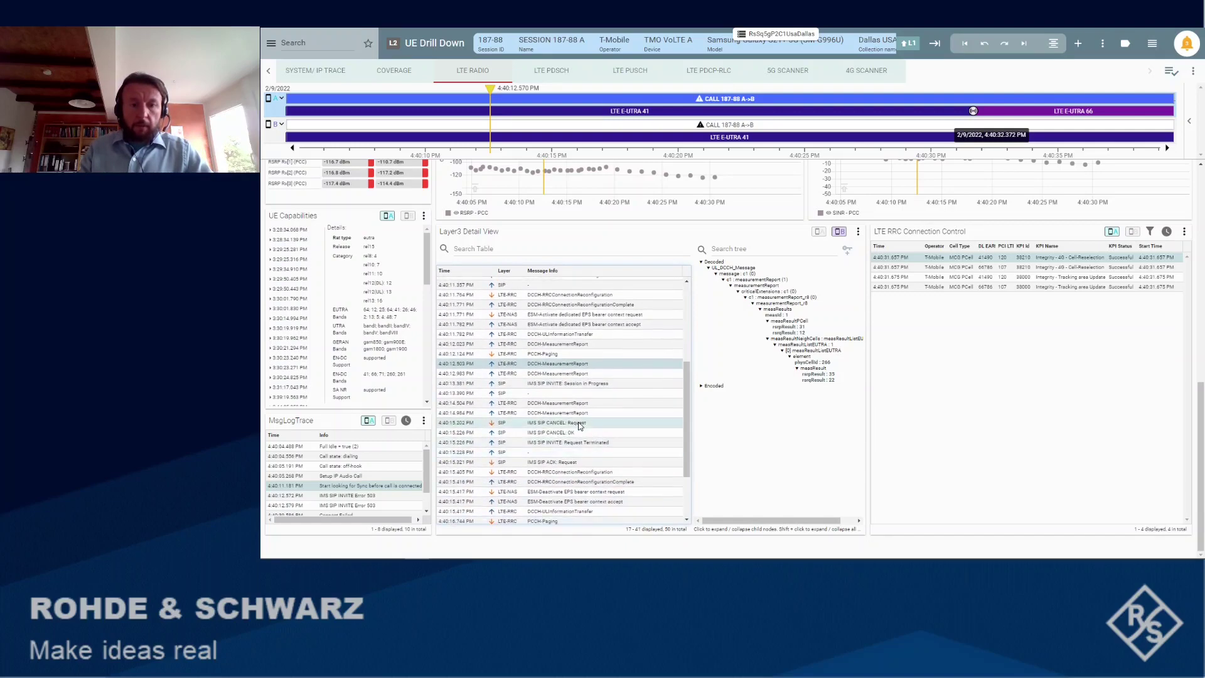
left_click(480, 424)
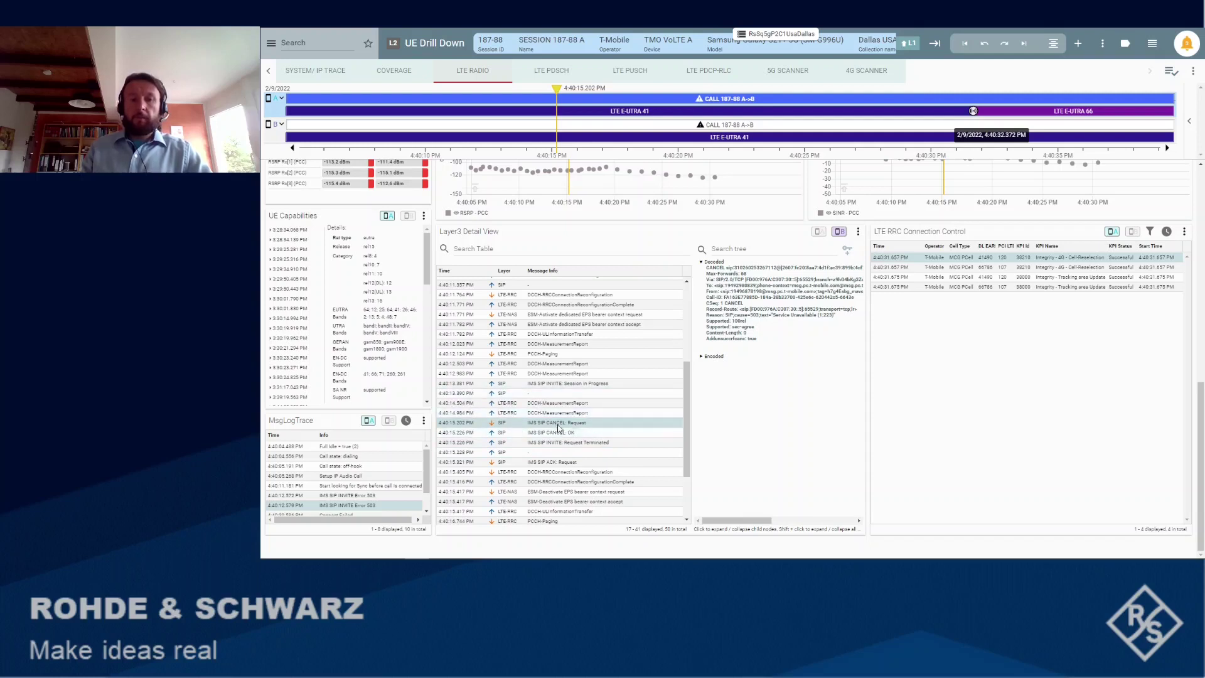
Review the start of the B-side Layer3 messages, then inspect the LTE serving and neighbor cell details
left_click_drag(684, 419, 684, 342)
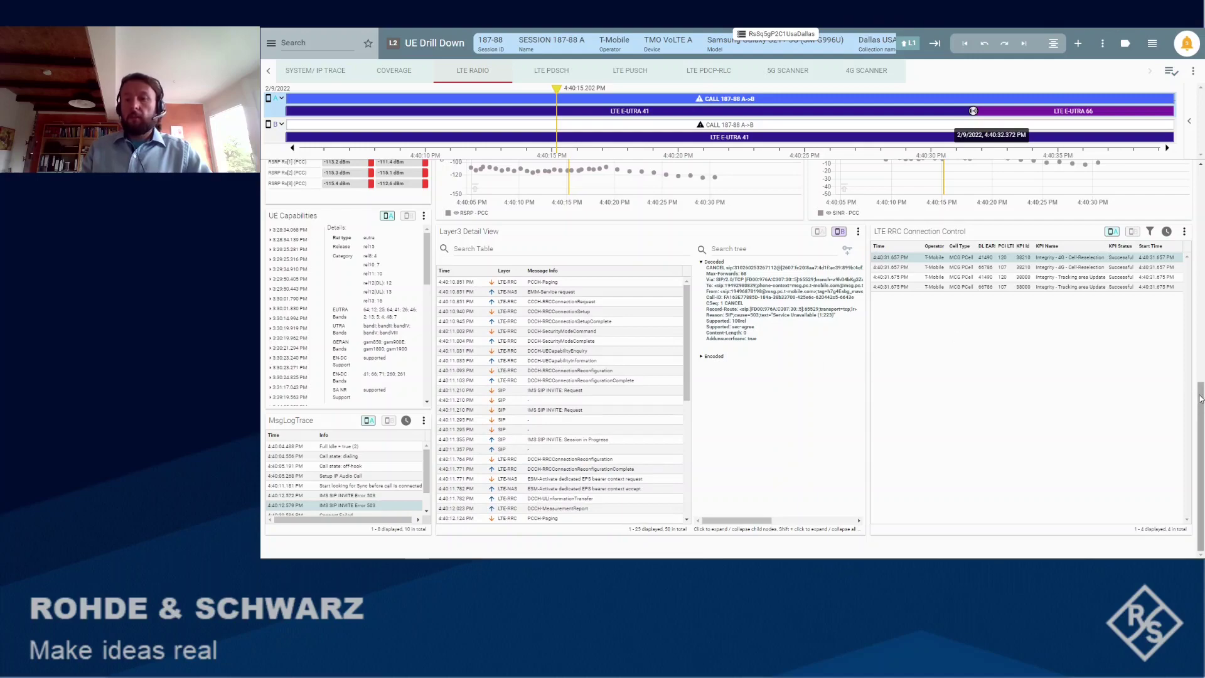
scroll(929, 283, "up", 8)
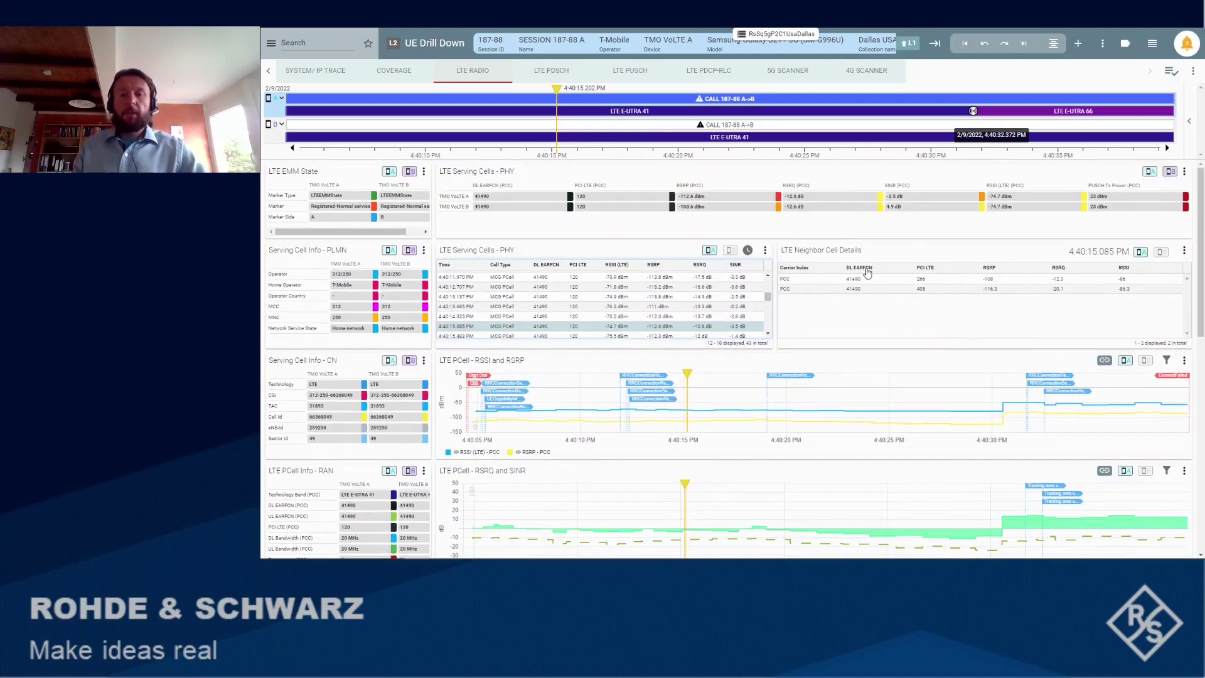